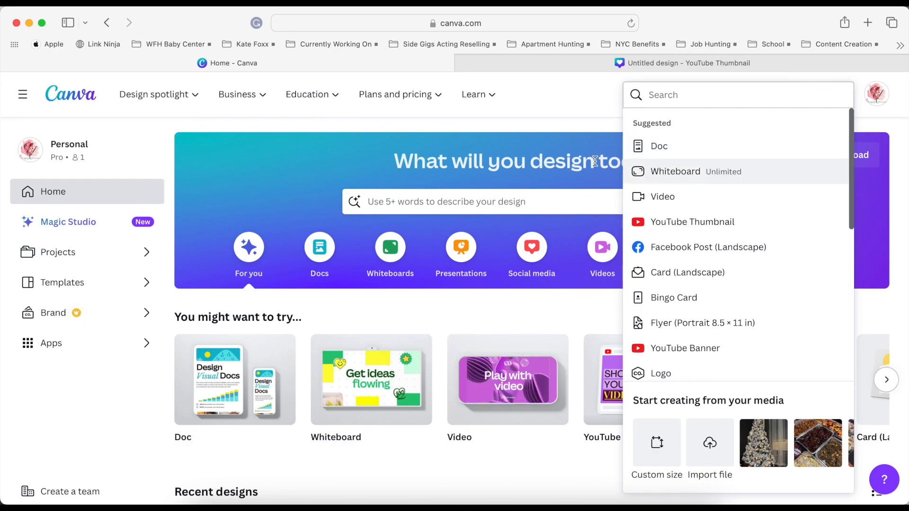
Create a new blank YouTube Thumbnail design measuring 1280 × 720 px from the Canva home page.
{"action": "left_click", "coordinate": [463, 63]}
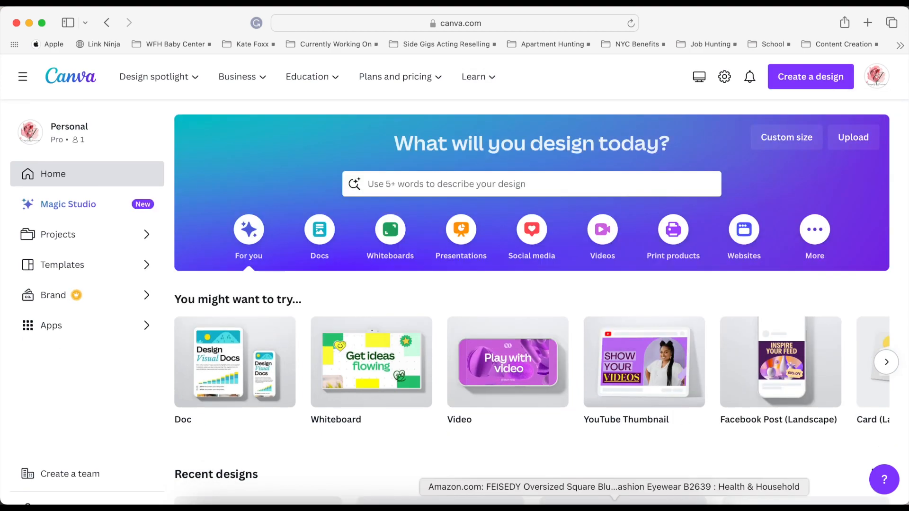
{"action": "scroll", "coordinate": [580, 430], "scroll_direction": "down", "scroll_amount": 8}
{"action": "scroll", "coordinate": [580, 430], "scroll_direction": "up", "scroll_amount": 8}
{"action": "scroll", "coordinate": [601, 331], "scroll_direction": "down", "scroll_amount": 1}
{"action": "left_click", "coordinate": [814, 77]}
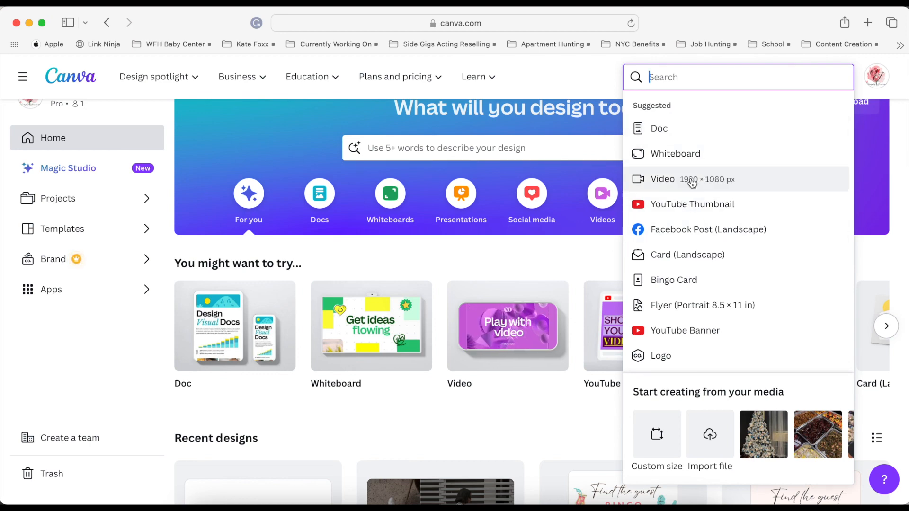
{"action": "scroll", "coordinate": [721, 286], "scroll_direction": "down", "scroll_amount": 10}
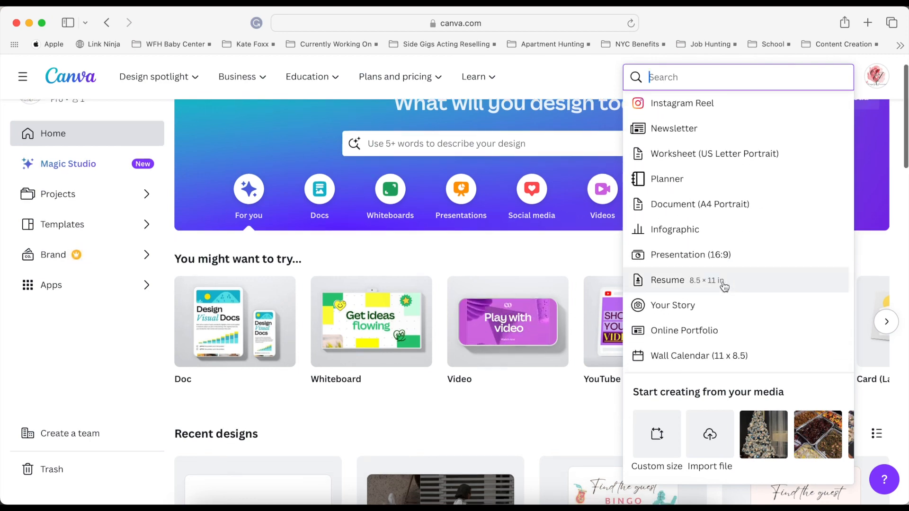
{"action": "scroll", "coordinate": [709, 213], "scroll_direction": "up", "scroll_amount": 4}
{"action": "scroll", "coordinate": [705, 165], "scroll_direction": "up", "scroll_amount": 6}
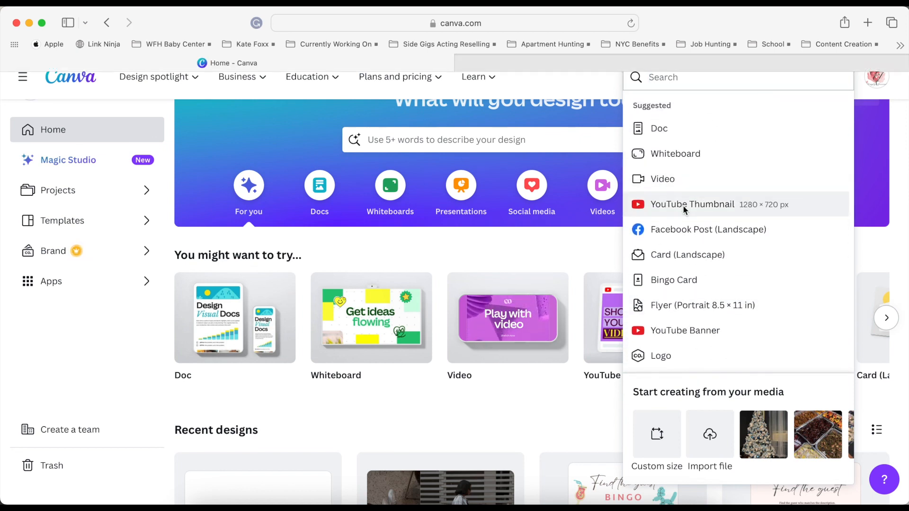
{"action": "left_click", "coordinate": [683, 205]}
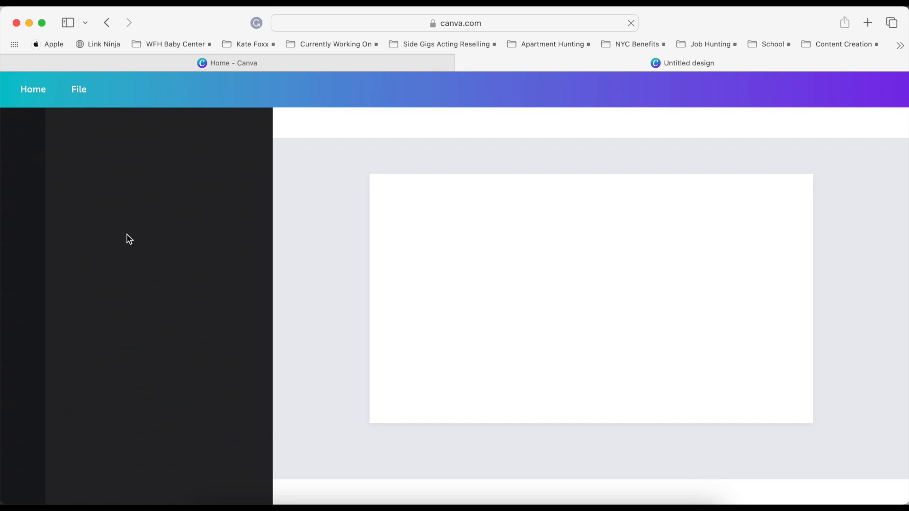
Upload the selected images IMG_1543 to IMG_1563 from the Downloads folder into the design's uploads.
{"action": "left_click", "coordinate": [23, 310]}
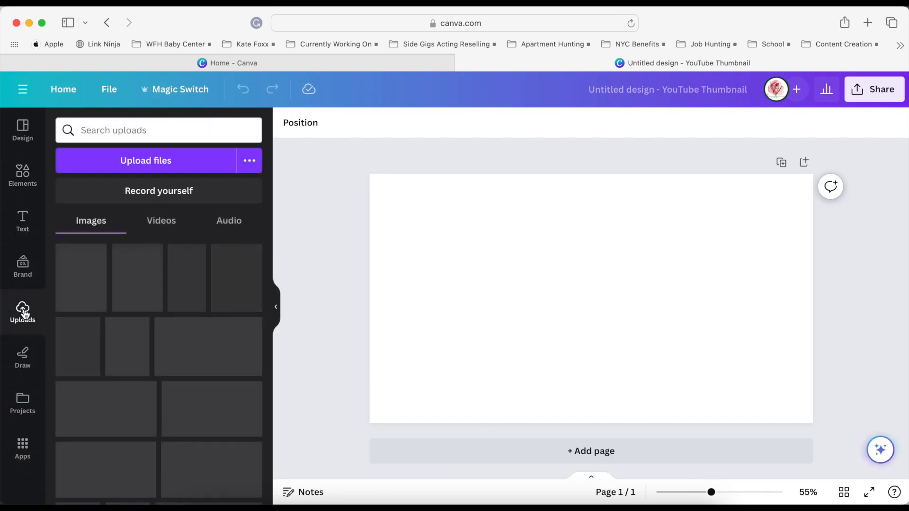
{"action": "left_click", "coordinate": [209, 505]}
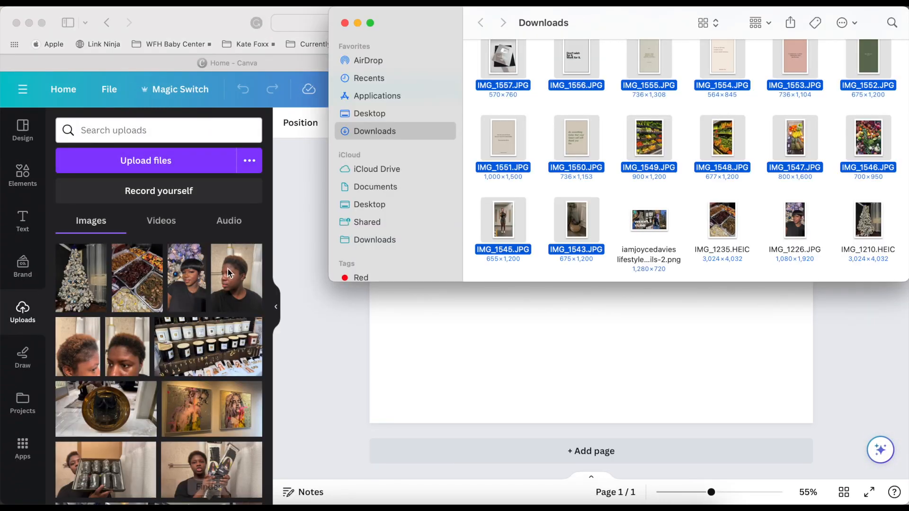
{"action": "scroll", "coordinate": [743, 103], "scroll_direction": "down", "scroll_amount": 3}
{"action": "left_click_drag", "start_coordinate": [333, 280], "coordinate": [397, 504]}
{"action": "left_click", "coordinate": [291, 418]}
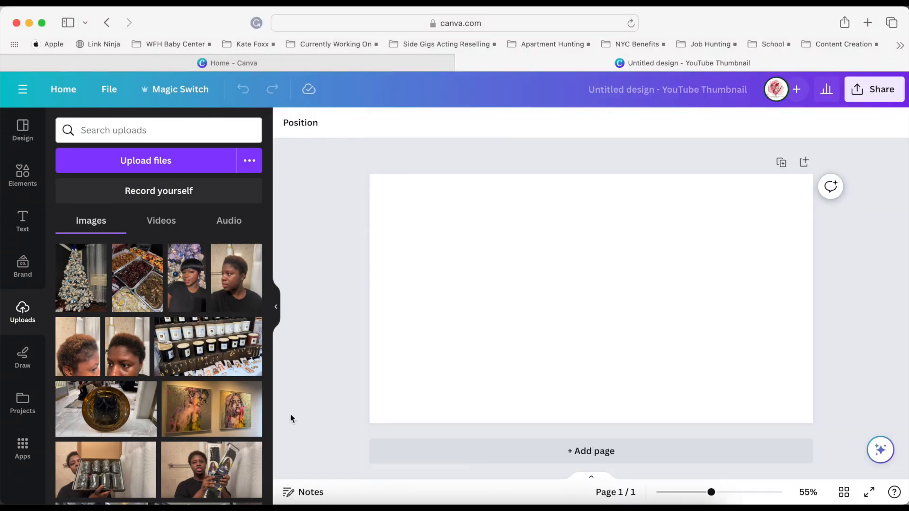
{"action": "left_click", "coordinate": [209, 504]}
{"action": "scroll", "coordinate": [665, 138], "scroll_direction": "up", "scroll_amount": 1}
{"action": "left_click_drag", "start_coordinate": [575, 73], "coordinate": [138, 294]}
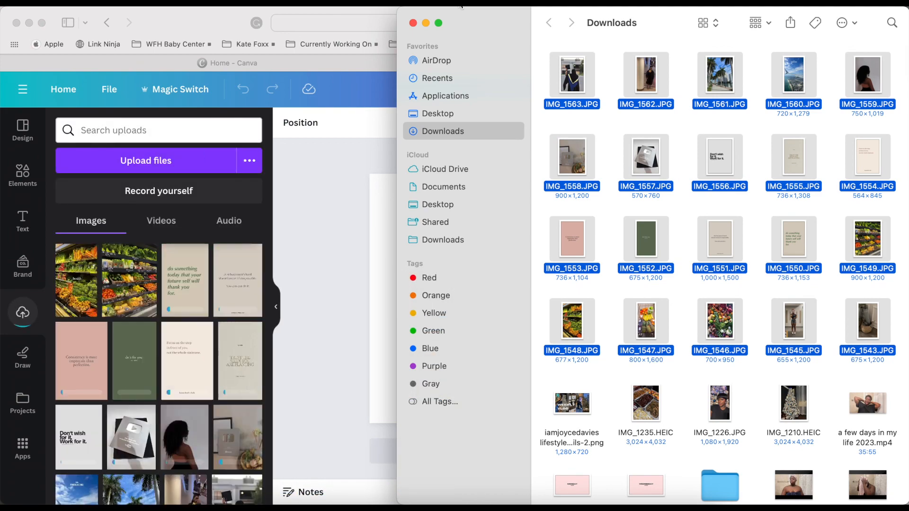
{"action": "left_click", "coordinate": [425, 23]}
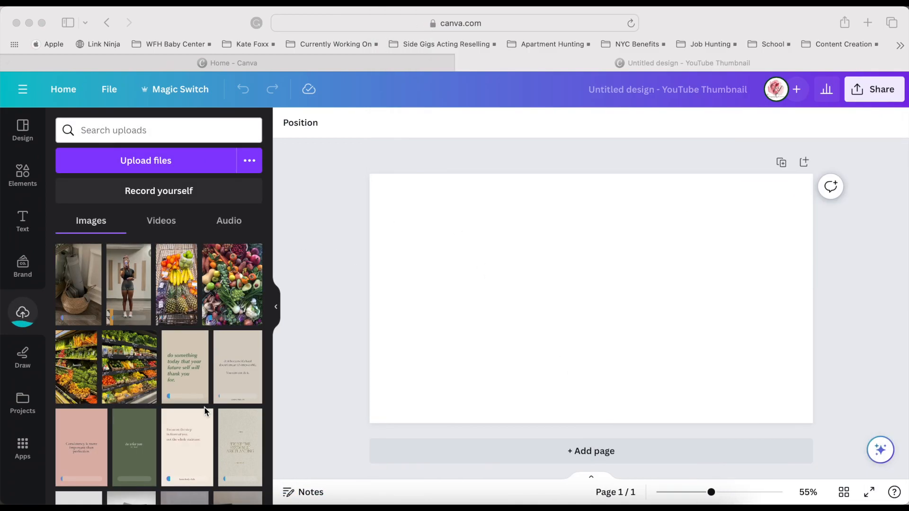
Place the grocery shelf photo small in the canvas's lower-left corner and remove the mixed produce photo from the canvas.
{"action": "scroll", "coordinate": [204, 406], "scroll_direction": "down", "scroll_amount": 10}
{"action": "scroll", "coordinate": [204, 407], "scroll_direction": "up", "scroll_amount": 10}
{"action": "left_click", "coordinate": [232, 301]}
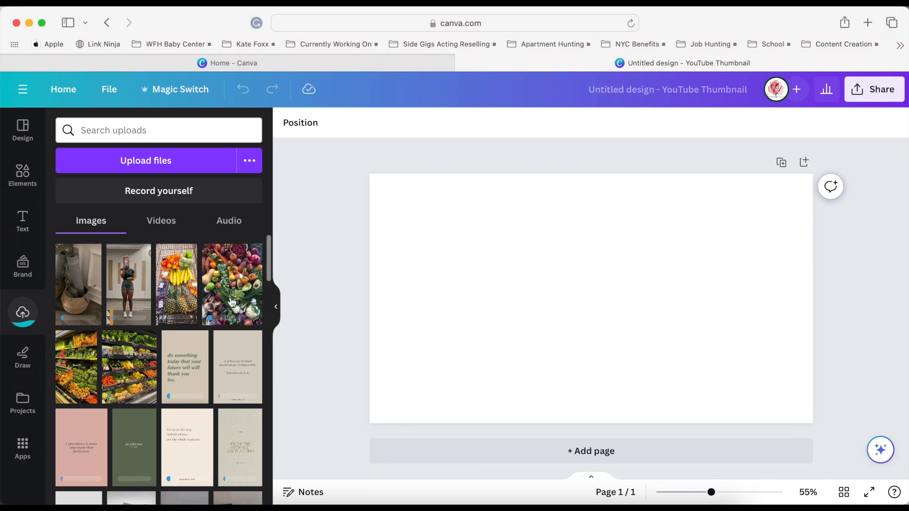
{"action": "left_click", "coordinate": [226, 299]}
{"action": "left_click_drag", "start_coordinate": [137, 378], "coordinate": [429, 353]}
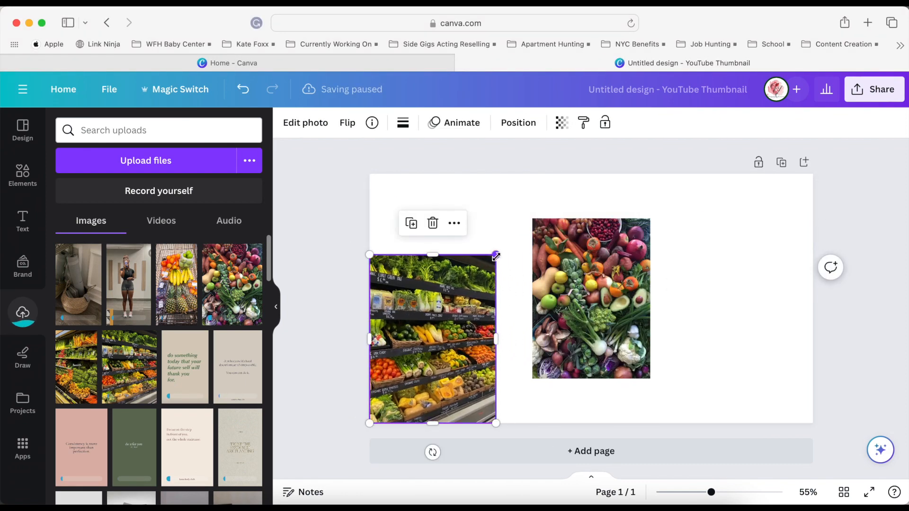
{"action": "left_click_drag", "start_coordinate": [495, 257], "coordinate": [465, 361]}
{"action": "key", "text": "Delete"}
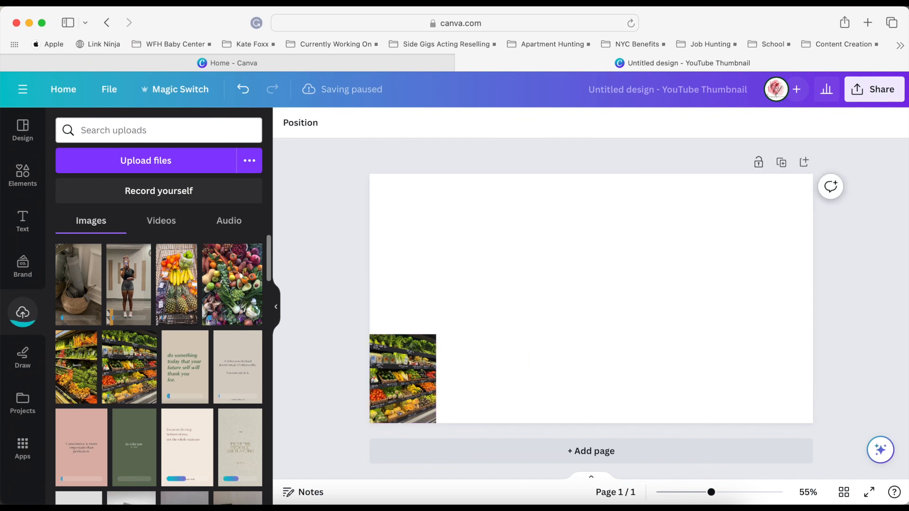
Add the yoga mat basket photo in the canvas's upper-left corner and the standing gym selfie near the lower-right corner, both scaled down.
{"action": "left_click", "coordinate": [141, 288]}
{"action": "left_click_drag", "start_coordinate": [78, 284], "coordinate": [422, 283]}
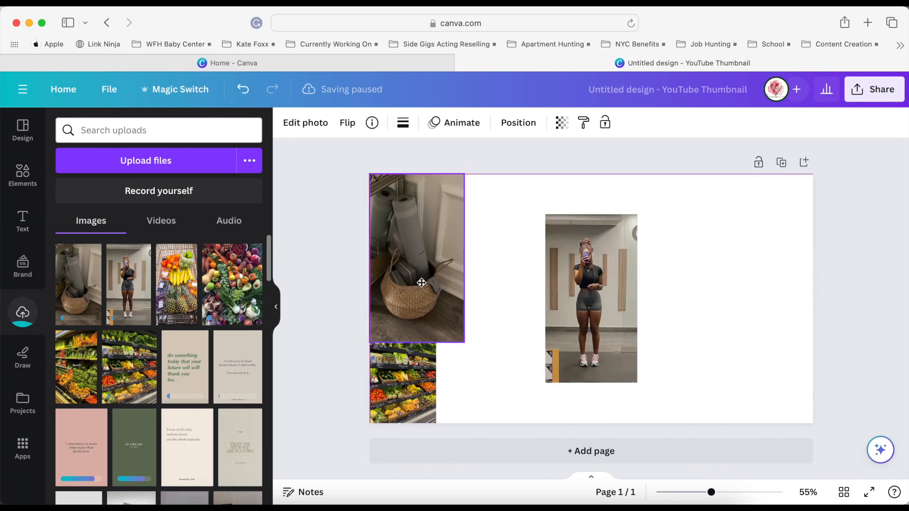
{"action": "left_click_drag", "start_coordinate": [465, 343], "coordinate": [454, 283]}
{"action": "left_click_drag", "start_coordinate": [598, 293], "coordinate": [778, 335]}
{"action": "left_click_drag", "start_coordinate": [721, 249], "coordinate": [745, 291]}
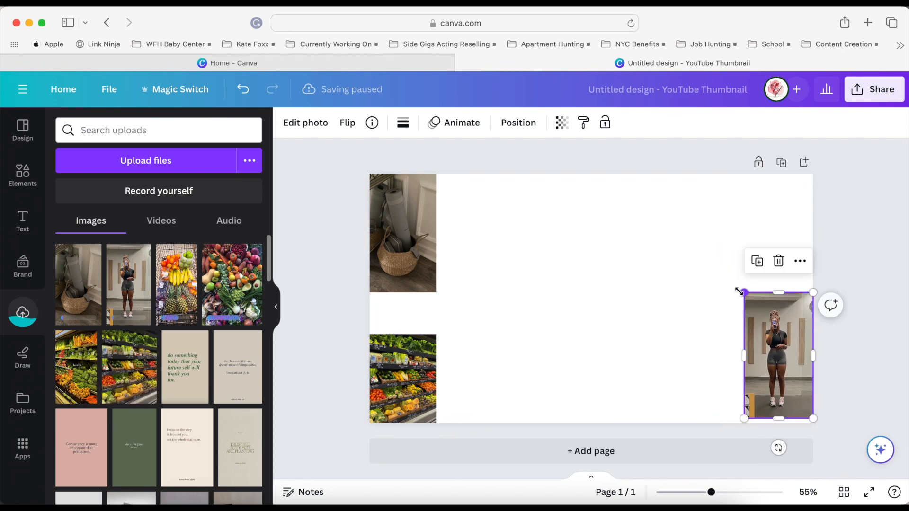
Add the long-haired woman, silver plaque, graduation gown and airplane view photos to the canvas, discarding the palm tree photo.
{"action": "scroll", "coordinate": [183, 440], "scroll_direction": "down", "scroll_amount": 4}
{"action": "left_click", "coordinate": [185, 361]}
{"action": "left_click", "coordinate": [134, 360]}
{"action": "left_click", "coordinate": [236, 430]}
{"action": "left_click", "coordinate": [158, 422]}
{"action": "left_click", "coordinate": [76, 432]}
{"action": "left_click_drag", "start_coordinate": [587, 341], "coordinate": [489, 383]}
{"action": "left_click", "coordinate": [601, 308]}
{"action": "key", "text": "Delete"}
Spread the graduation, plaque, airplane view and long-haired woman photos apart across the middle of the canvas.
{"action": "left_click_drag", "start_coordinate": [593, 294], "coordinate": [684, 259]}
{"action": "left_click_drag", "start_coordinate": [553, 307], "coordinate": [456, 261]}
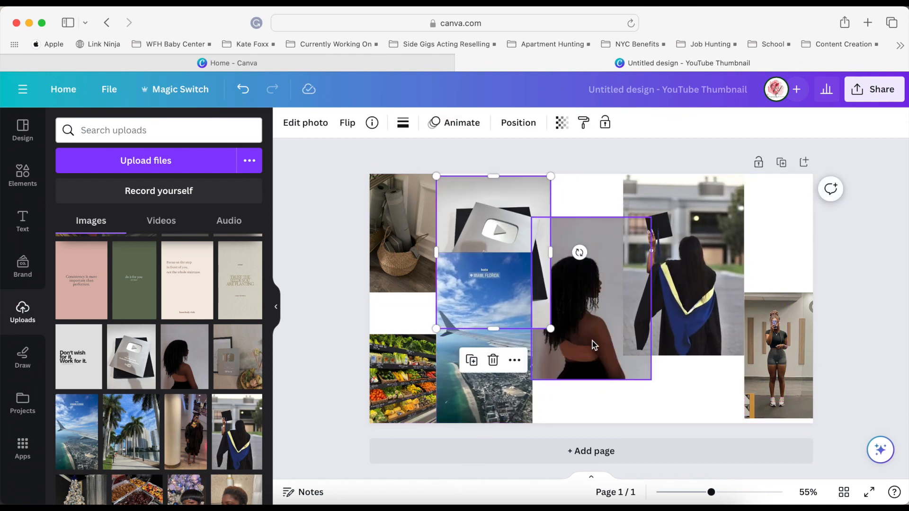
{"action": "left_click_drag", "start_coordinate": [593, 344], "coordinate": [555, 383]}
{"action": "left_click_drag", "start_coordinate": [486, 381], "coordinate": [650, 347]}
{"action": "left_click_drag", "start_coordinate": [568, 350], "coordinate": [510, 359]}
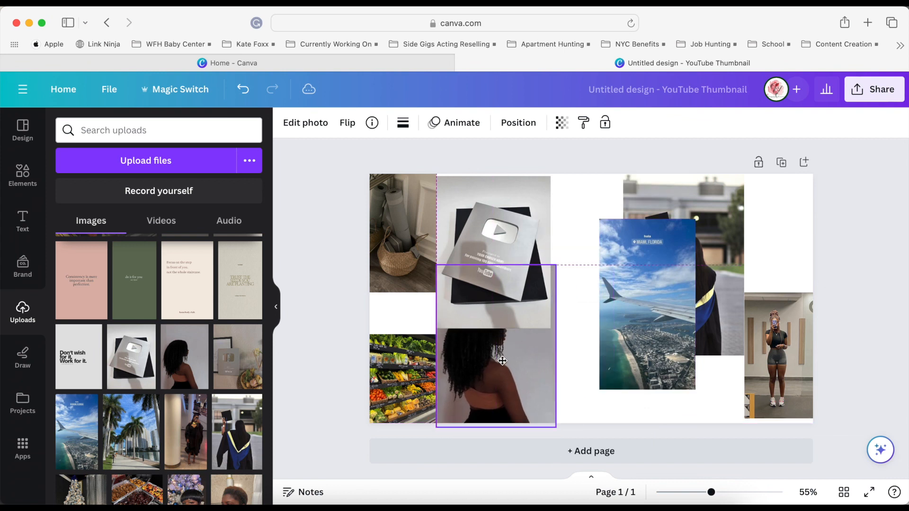
Scale down the woman and plaque photos, stack them beside the yoga mat and grocery photos, and set the airplane view alongside.
{"action": "left_click_drag", "start_coordinate": [555, 265], "coordinate": [621, 421]}
{"action": "left_click_drag", "start_coordinate": [497, 352], "coordinate": [497, 204]}
{"action": "left_click_drag", "start_coordinate": [570, 343], "coordinate": [492, 341]}
{"action": "left_click_drag", "start_coordinate": [496, 213], "coordinate": [492, 213]}
{"action": "left_click", "coordinate": [547, 282]}
{"action": "left_click_drag", "start_coordinate": [549, 275], "coordinate": [533, 293]}
{"action": "left_click_drag", "start_coordinate": [611, 340], "coordinate": [543, 370]}
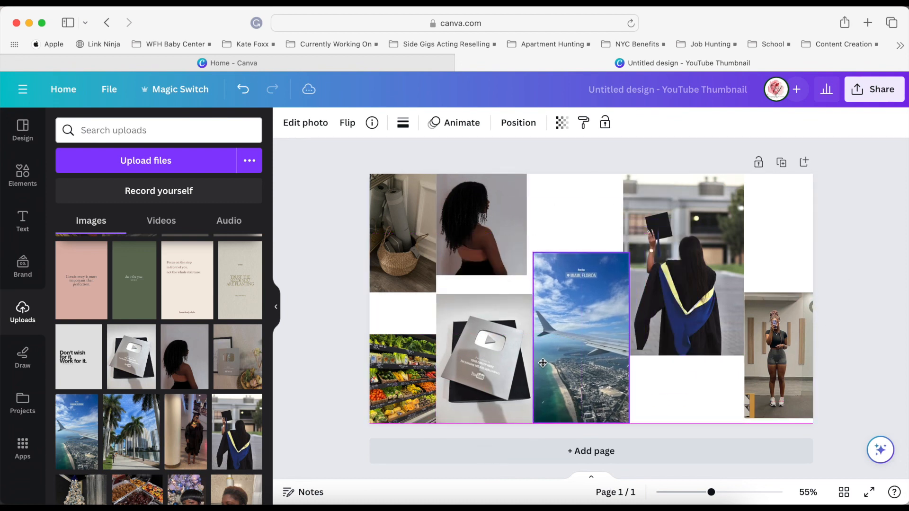
Enlarge the graduation photo in the canvas centre and move the scaled-down airplane view photo to its right side.
{"action": "left_click_drag", "start_coordinate": [625, 249], "coordinate": [606, 320]}
{"action": "left_click_drag", "start_coordinate": [669, 308], "coordinate": [599, 349]}
{"action": "left_click_drag", "start_coordinate": [554, 305], "coordinate": [527, 305]}
{"action": "left_click_drag", "start_coordinate": [565, 411], "coordinate": [693, 418]}
{"action": "left_click_drag", "start_coordinate": [722, 315], "coordinate": [733, 277]}
Shrink the plaque photo against the grocery photo and shift the airplane view photo up to the canvas's top edge.
{"action": "left_click", "coordinate": [452, 353]}
{"action": "left_click_drag", "start_coordinate": [533, 293], "coordinate": [532, 313]}
{"action": "left_click_drag", "start_coordinate": [494, 387], "coordinate": [495, 387]}
{"action": "left_click_drag", "start_coordinate": [715, 288], "coordinate": [717, 231]}
{"action": "left_click_drag", "start_coordinate": [629, 308], "coordinate": [620, 297]}
{"action": "left_click_drag", "start_coordinate": [486, 358], "coordinate": [477, 364]}
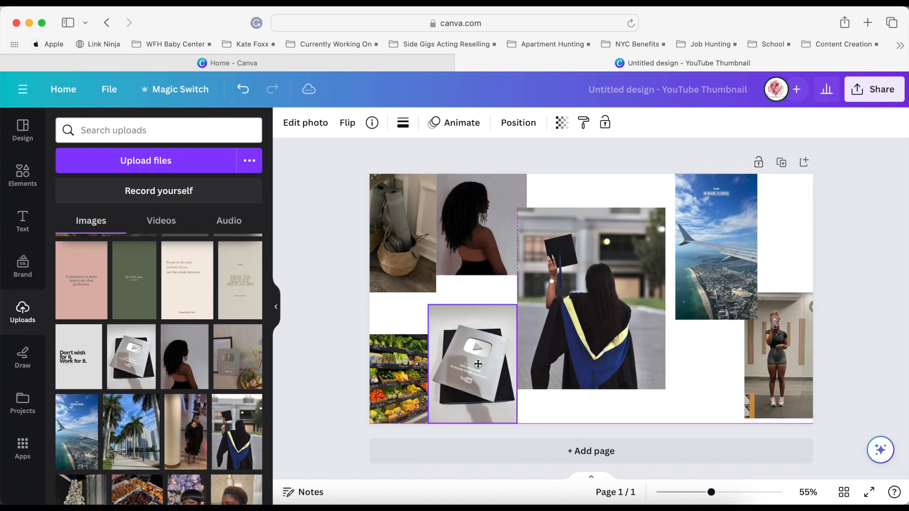
Swap the woman and yoga mat photos so the woman fills the upper-left corner, and bring the yoga mat photo forward.
{"action": "left_click", "coordinate": [457, 239]}
{"action": "left_click_drag", "start_coordinate": [475, 243], "coordinate": [419, 245]}
{"action": "left_click_drag", "start_coordinate": [559, 196], "coordinate": [477, 183]}
{"action": "left_click", "coordinate": [518, 123]}
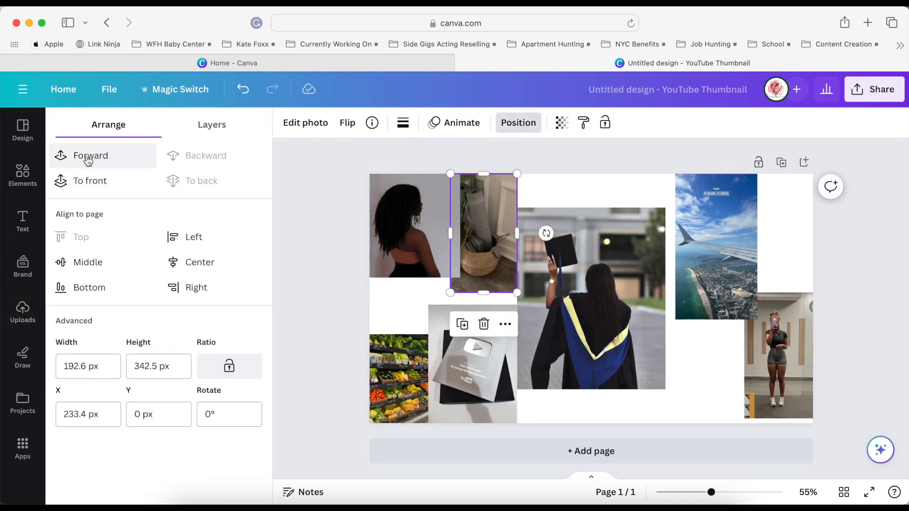
{"action": "left_click", "coordinate": [580, 189]}
Enlarge the yoga mat photo to fill the space between the woman and graduation photos, down to the plaque photo.
{"action": "left_click_drag", "start_coordinate": [478, 227], "coordinate": [469, 228]}
{"action": "left_click_drag", "start_coordinate": [506, 292], "coordinate": [521, 308]}
{"action": "left_click", "coordinate": [396, 302]}
{"action": "left_click_drag", "start_coordinate": [478, 252], "coordinate": [480, 254]}
{"action": "left_click", "coordinate": [558, 191]}
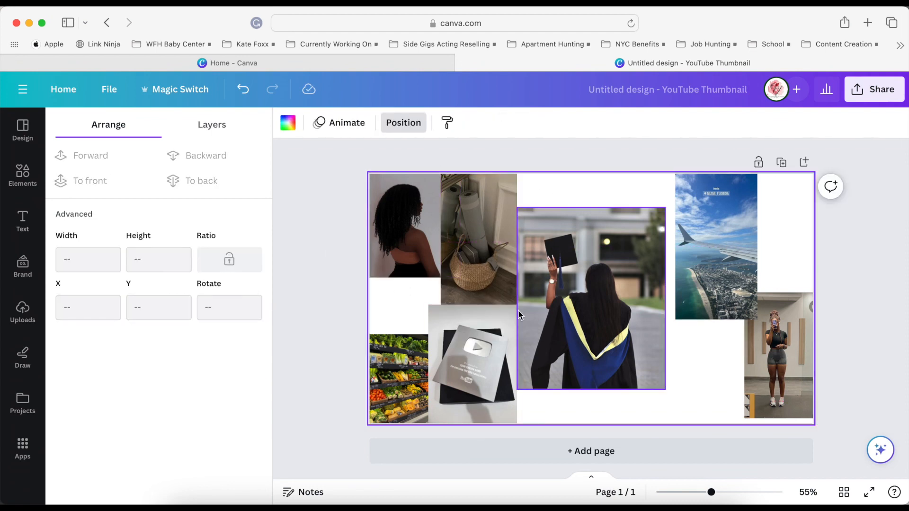
Shrink the graduation photo to about 408 × 500 px and nudge it slightly down.
{"action": "left_click", "coordinate": [528, 269]}
{"action": "left_click_drag", "start_coordinate": [663, 210], "coordinate": [656, 218]}
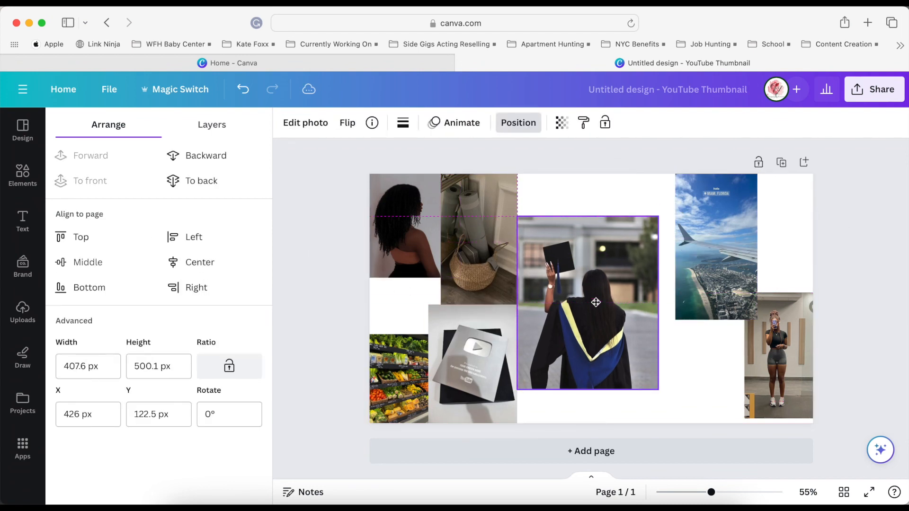
{"action": "left_click_drag", "start_coordinate": [596, 302], "coordinate": [595, 303]}
Add the workout sneakers and seated gym selfie photos, crop the selfie's top, and place it at the canvas's bottom edge.
{"action": "left_click", "coordinate": [23, 314]}
{"action": "scroll", "coordinate": [151, 389], "scroll_direction": "down", "scroll_amount": 20}
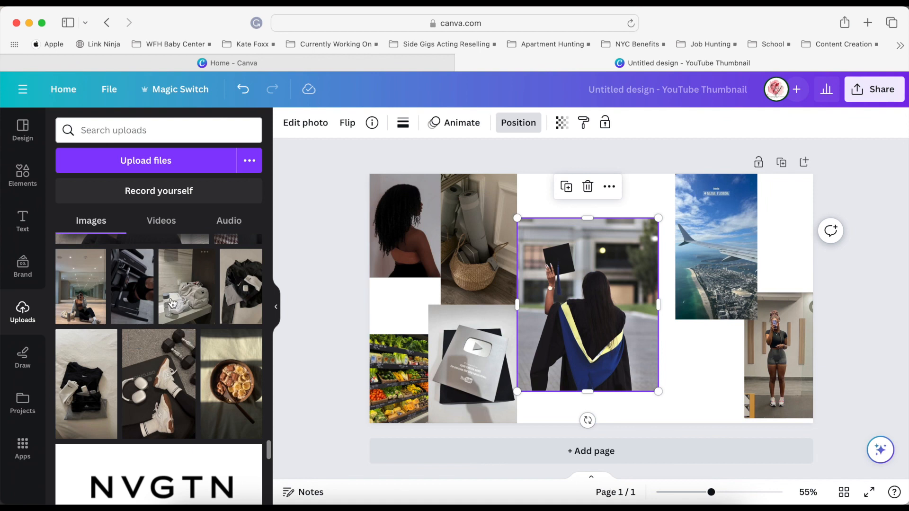
{"action": "left_click", "coordinate": [174, 414]}
{"action": "left_click", "coordinate": [77, 305]}
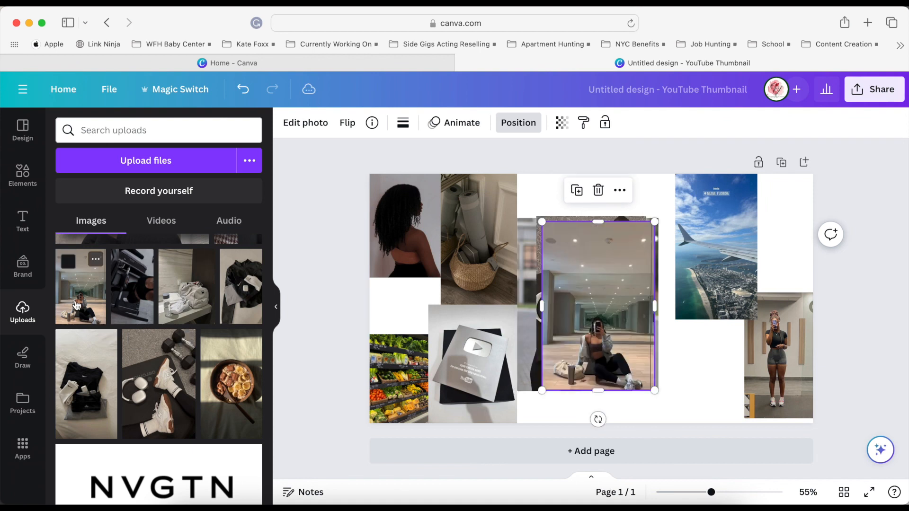
{"action": "left_click_drag", "start_coordinate": [604, 227], "coordinate": [601, 267]}
{"action": "left_click_drag", "start_coordinate": [604, 369], "coordinate": [508, 406]}
Move the plaque photo up and shrink it, and set the seated gym selfie against the grocery photo.
{"action": "left_click_drag", "start_coordinate": [449, 322], "coordinate": [423, 289]}
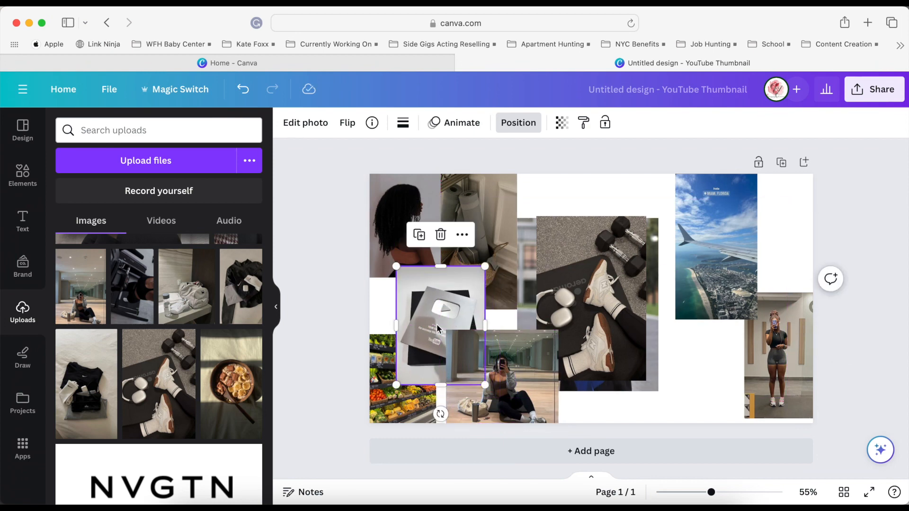
{"action": "left_click_drag", "start_coordinate": [486, 385], "coordinate": [464, 355]}
{"action": "left_click_drag", "start_coordinate": [433, 298], "coordinate": [440, 299]}
{"action": "left_click_drag", "start_coordinate": [512, 358], "coordinate": [502, 354]}
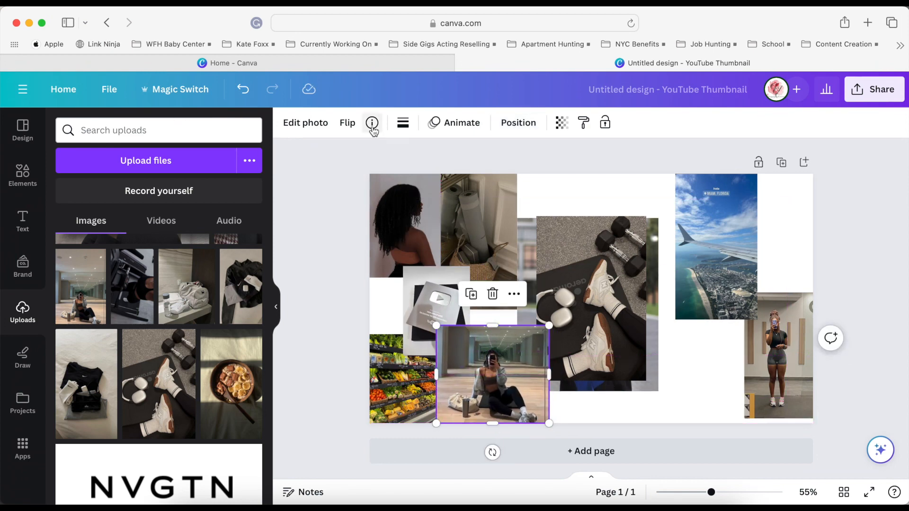
Bring the plaque photo to the top of the layer order.
{"action": "left_click", "coordinate": [524, 125]}
{"action": "left_click", "coordinate": [207, 135]}
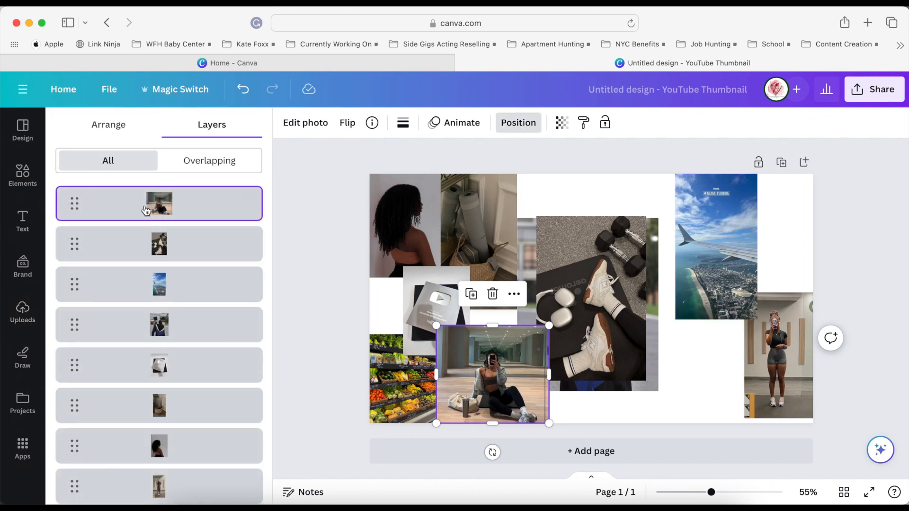
{"action": "left_click_drag", "start_coordinate": [147, 370], "coordinate": [146, 194]}
{"action": "left_click", "coordinate": [617, 395]}
Reorder the layers so the grocery, plaque and seated gym selfie photos sit at the back, with the selfie lowest.
{"action": "left_click", "coordinate": [389, 370]}
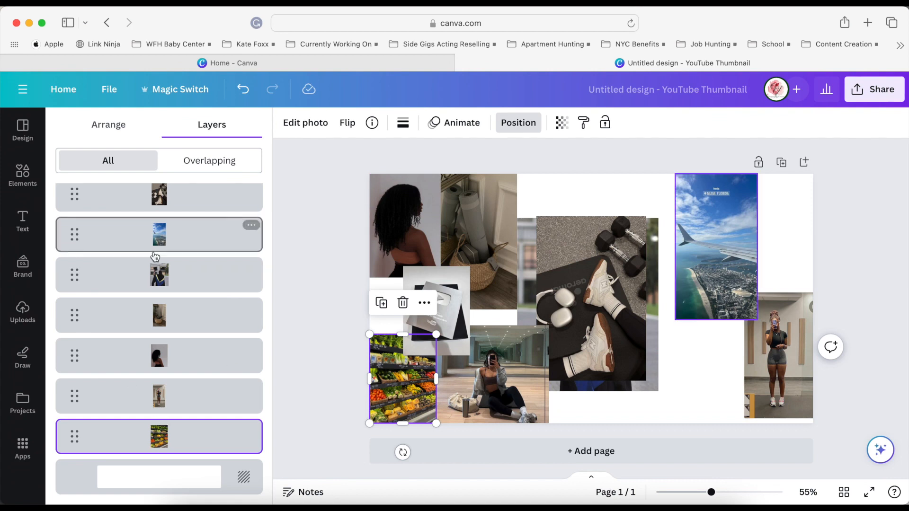
{"action": "scroll", "coordinate": [155, 256], "scroll_direction": "up", "scroll_amount": 3}
{"action": "left_click_drag", "start_coordinate": [183, 247], "coordinate": [178, 403]}
{"action": "left_click_drag", "start_coordinate": [166, 196], "coordinate": [170, 274]}
{"action": "left_click_drag", "start_coordinate": [175, 354], "coordinate": [183, 449]}
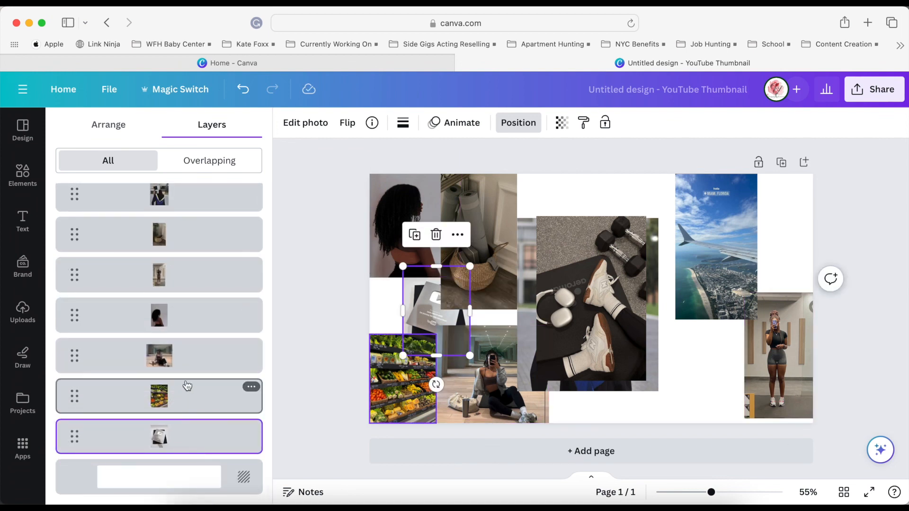
{"action": "left_click_drag", "start_coordinate": [175, 355], "coordinate": [180, 438]}
{"action": "left_click", "coordinate": [700, 349]}
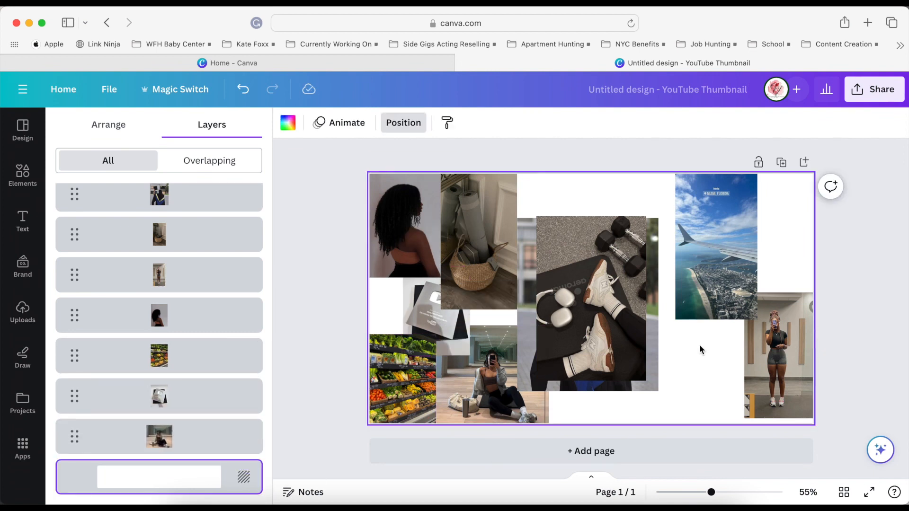
Nudge the plaque photo up and raise its layer to just below the sneakers photo.
{"action": "left_click", "coordinate": [418, 313]}
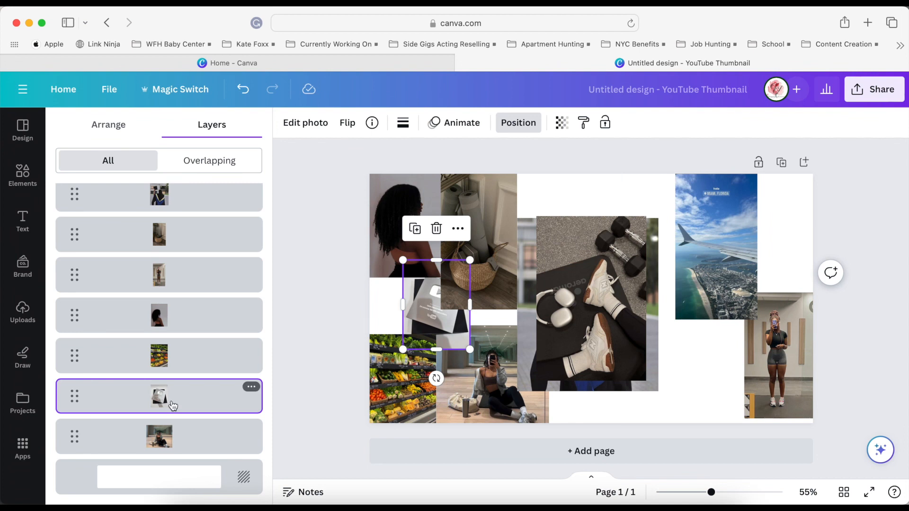
{"action": "left_click_drag", "start_coordinate": [172, 406], "coordinate": [169, 232]}
{"action": "left_click", "coordinate": [168, 219]}
Fit the sneakers photo, scaled down, into the canvas's upper-right corner and set the airplane view photo directly beside it.
{"action": "left_click_drag", "start_coordinate": [628, 306], "coordinate": [773, 272]}
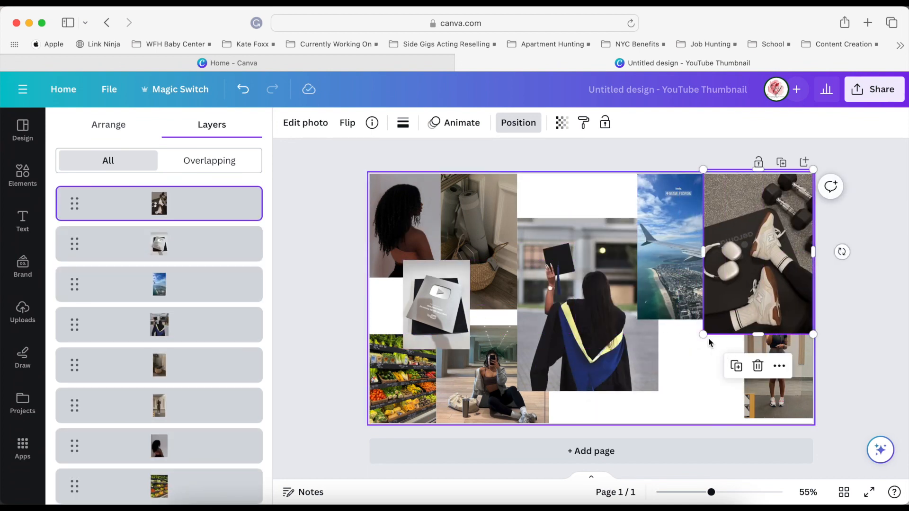
{"action": "left_click_drag", "start_coordinate": [696, 342], "coordinate": [731, 293]}
{"action": "left_click", "coordinate": [693, 271]}
{"action": "left_click", "coordinate": [695, 393]}
Shrink the plaque photo and shift it left, and enlarge the yoga mat photo to meet the seated gym selfie below.
{"action": "left_click", "coordinate": [424, 307]}
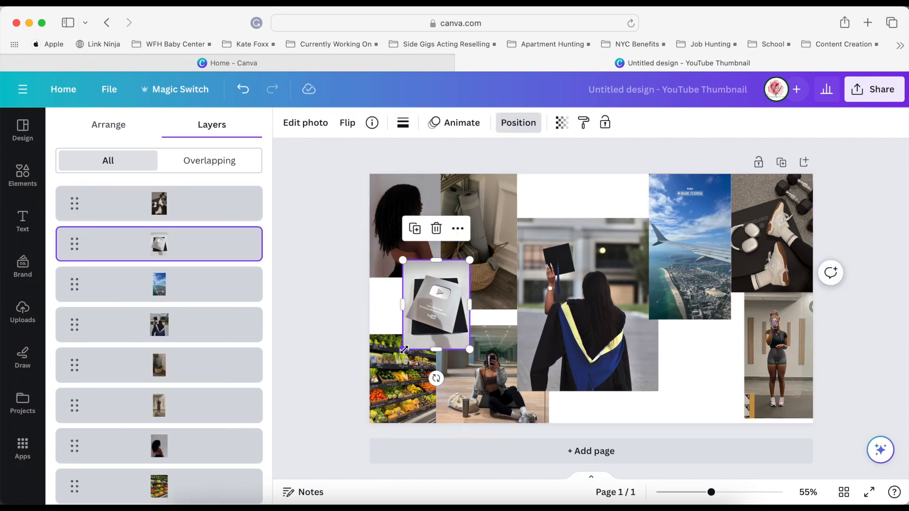
{"action": "left_click_drag", "start_coordinate": [404, 349], "coordinate": [412, 336]}
{"action": "left_click", "coordinate": [479, 257]}
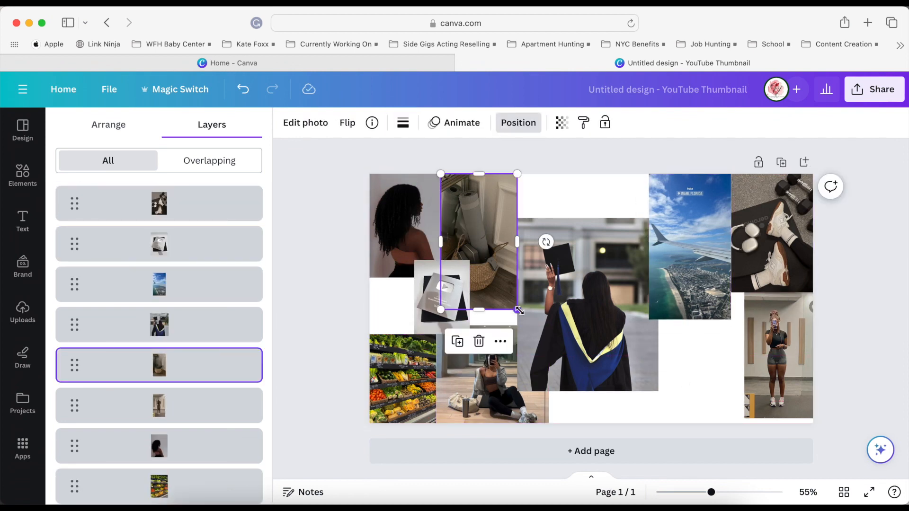
{"action": "left_click_drag", "start_coordinate": [519, 310], "coordinate": [527, 326]}
{"action": "left_click_drag", "start_coordinate": [493, 271], "coordinate": [503, 271]}
{"action": "left_click", "coordinate": [714, 408]}
{"action": "left_click_drag", "start_coordinate": [452, 301], "coordinate": [432, 301]}
{"action": "left_click", "coordinate": [677, 378]}
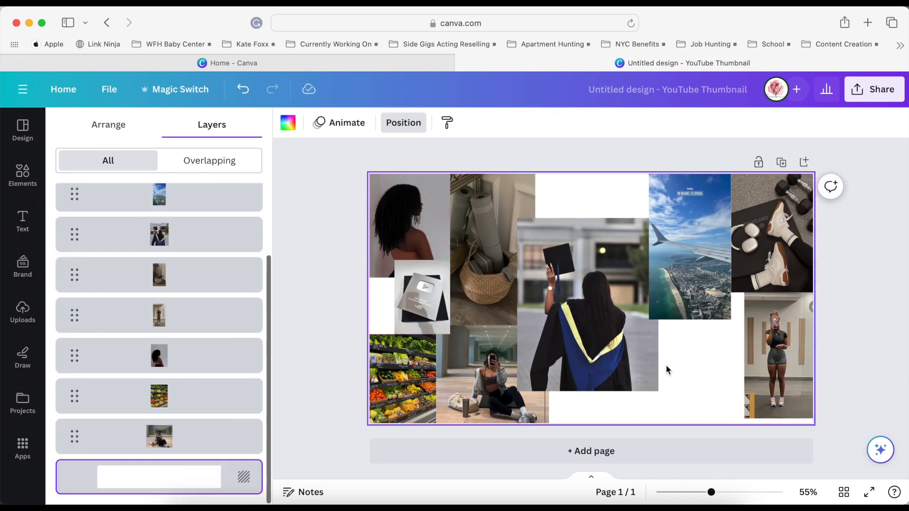
Move the plaque photo between the airplane view and standing gym selfie photos and arrange the sneakers photo behind it.
{"action": "left_click", "coordinate": [424, 299]}
{"action": "left_click_drag", "start_coordinate": [433, 293], "coordinate": [737, 300]}
{"action": "left_click", "coordinate": [763, 253]}
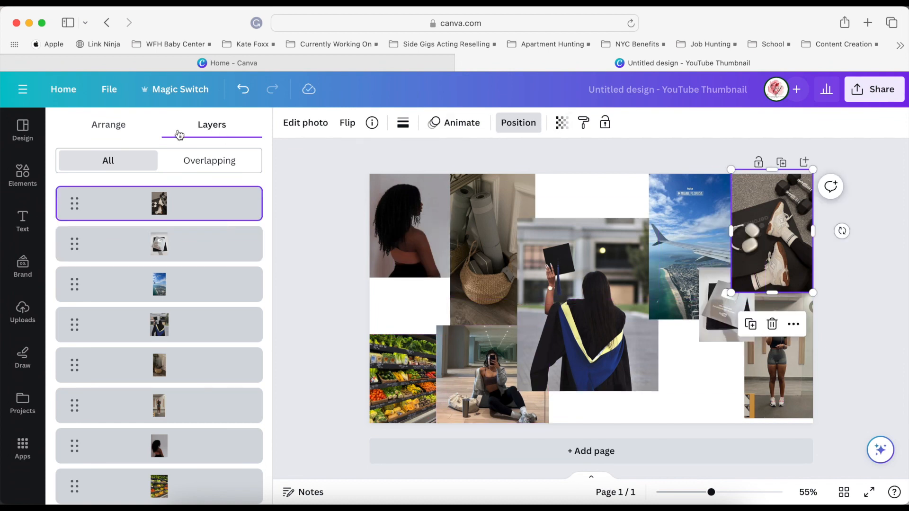
{"action": "left_click", "coordinate": [154, 136]}
{"action": "left_click", "coordinate": [672, 359]}
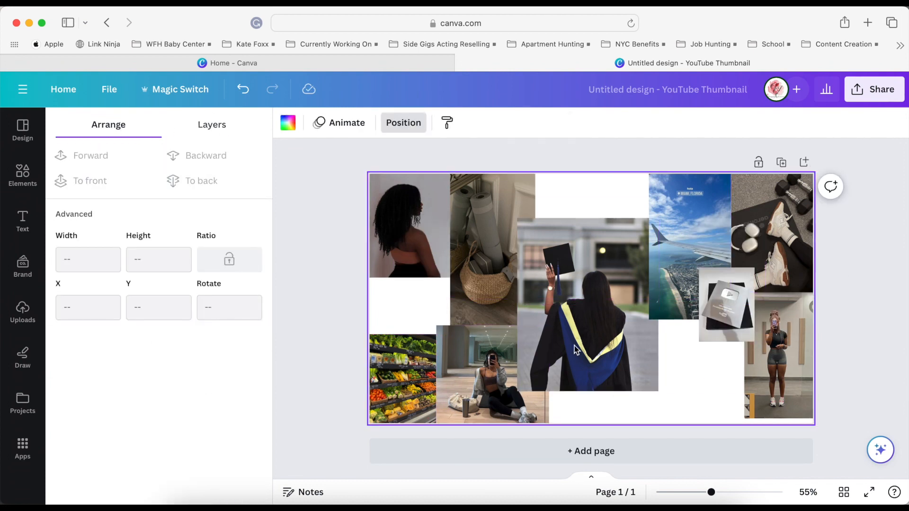
Nudge the graduation photo up slightly and scale the seated gym selfie down to about 296 by 257 px.
{"action": "left_click", "coordinate": [684, 214]}
{"action": "left_click_drag", "start_coordinate": [554, 314], "coordinate": [539, 335]}
{"action": "left_click", "coordinate": [507, 354]}
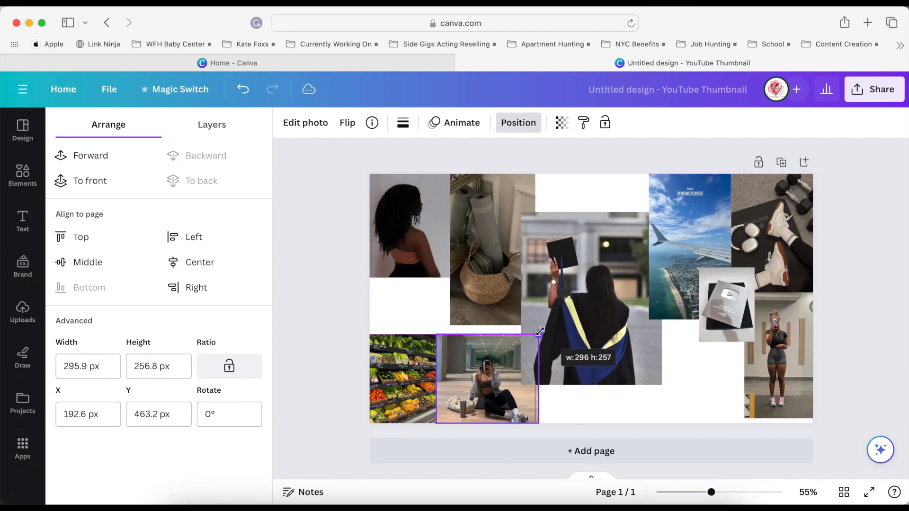
{"action": "left_click", "coordinate": [425, 218]}
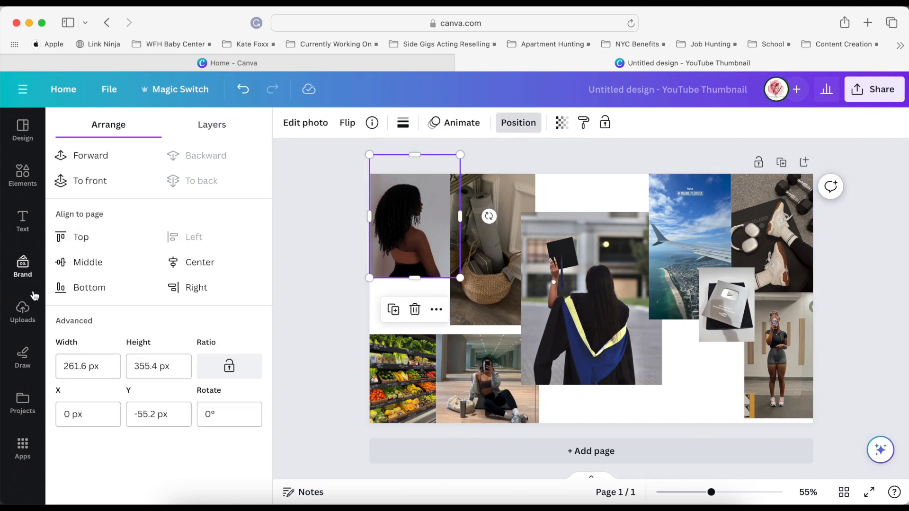
Add the breakfast bowl photo from the uploads, crop its height, shrink it and set it at the canvas's bottom edge beside the standing gym selfie.
{"action": "left_click", "coordinate": [29, 308]}
{"action": "left_click", "coordinate": [231, 288]}
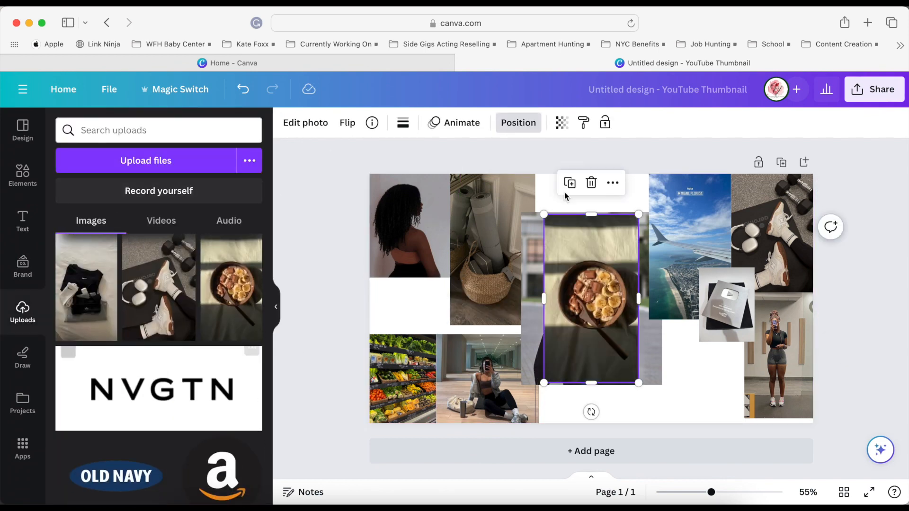
{"action": "left_click_drag", "start_coordinate": [594, 216], "coordinate": [588, 255]}
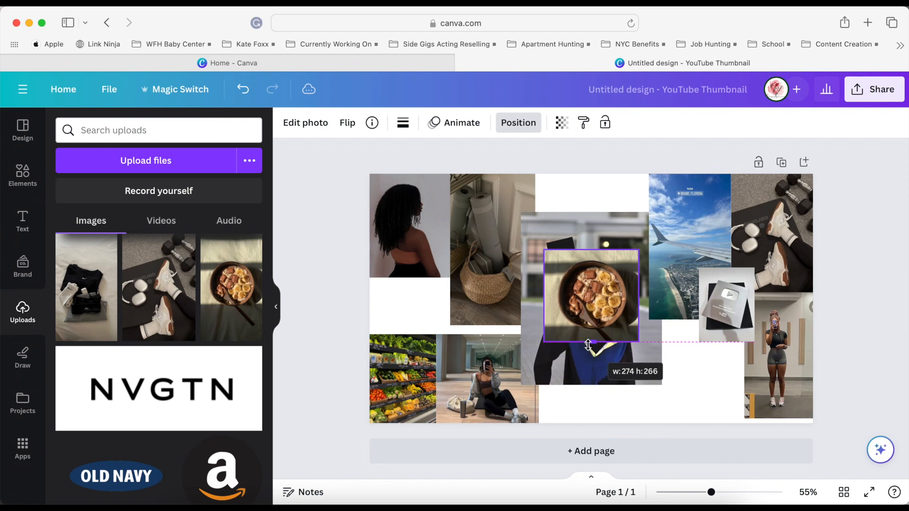
{"action": "left_click_drag", "start_coordinate": [592, 297], "coordinate": [695, 376]}
{"action": "left_click_drag", "start_coordinate": [651, 329], "coordinate": [681, 359]}
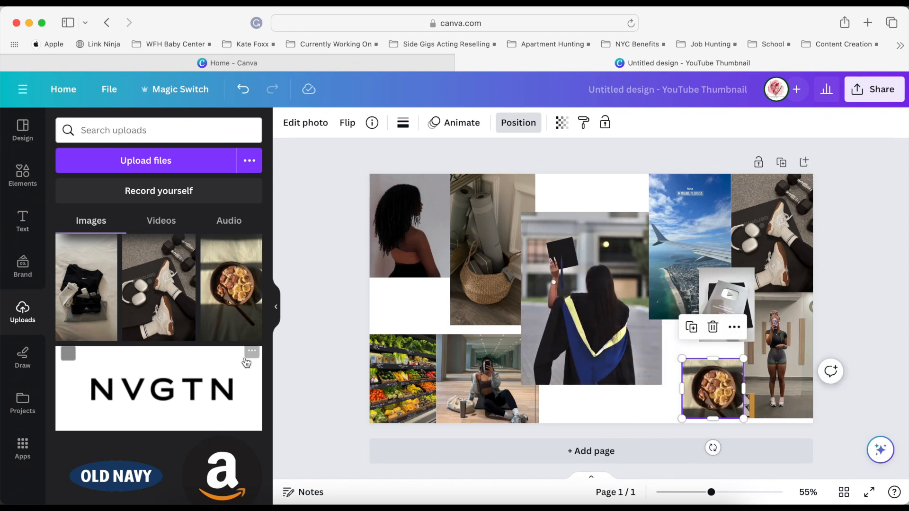
{"action": "scroll", "coordinate": [245, 358], "scroll_direction": "down", "scroll_amount": 10}
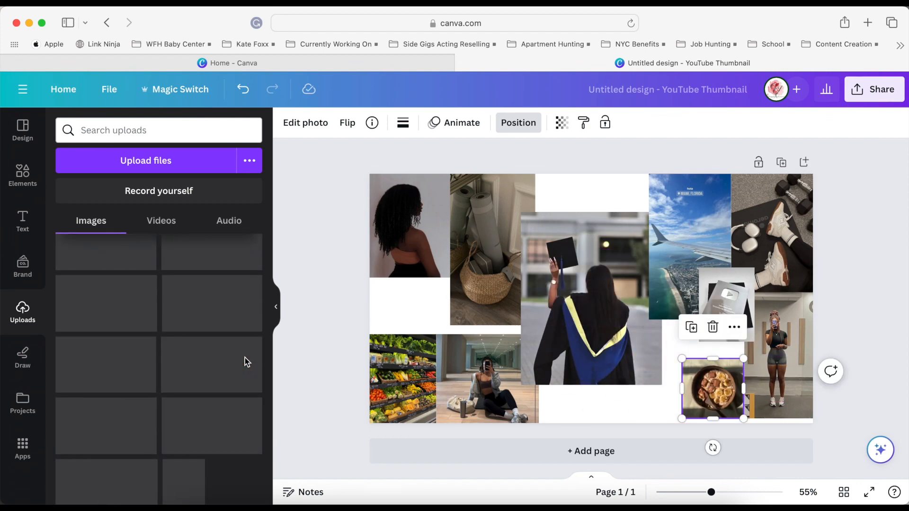
{"action": "scroll", "coordinate": [245, 357], "scroll_direction": "down", "scroll_amount": 5}
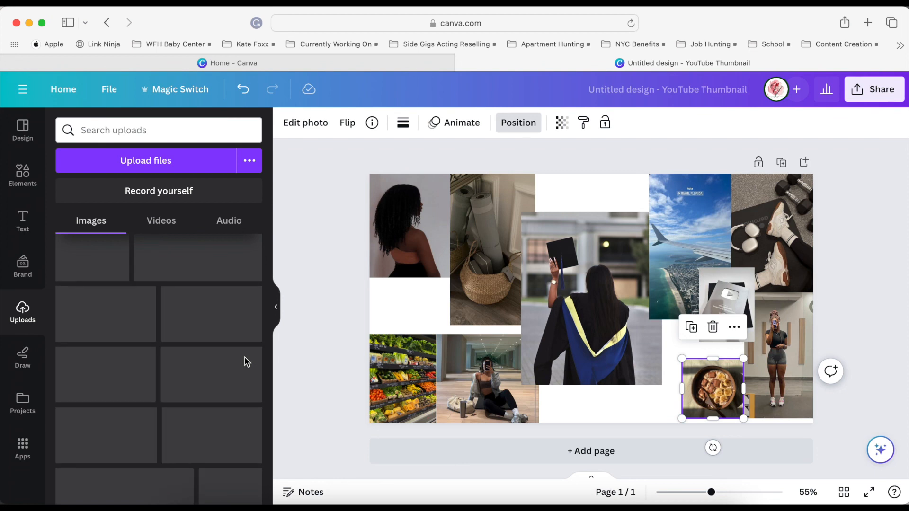
{"action": "scroll", "coordinate": [245, 357], "scroll_direction": "down", "scroll_amount": 2}
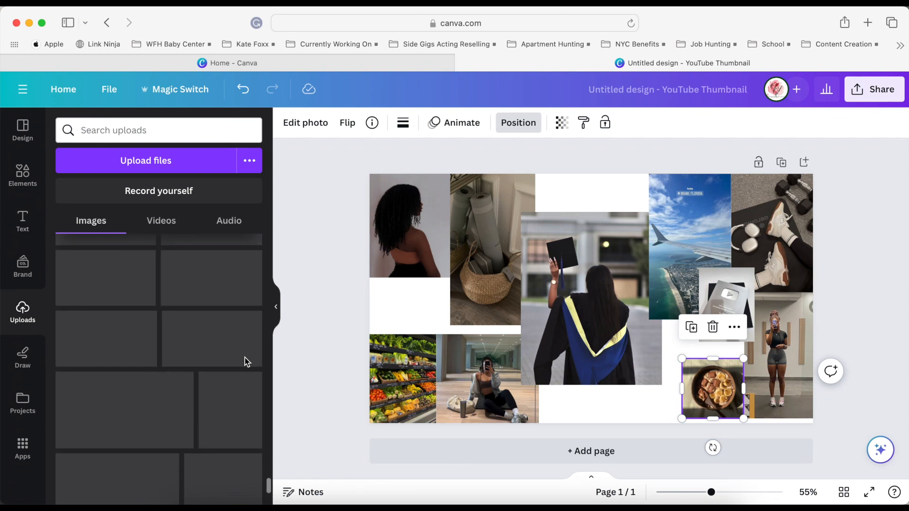
{"action": "left_click", "coordinate": [623, 409]}
{"action": "left_click_drag", "start_coordinate": [713, 378], "coordinate": [714, 384]}
Add the skyline-from-a-boat, skincare bottles, alarm list and candlelit bath photos from the uploads.
{"action": "scroll", "coordinate": [182, 353], "scroll_direction": "down", "scroll_amount": 10}
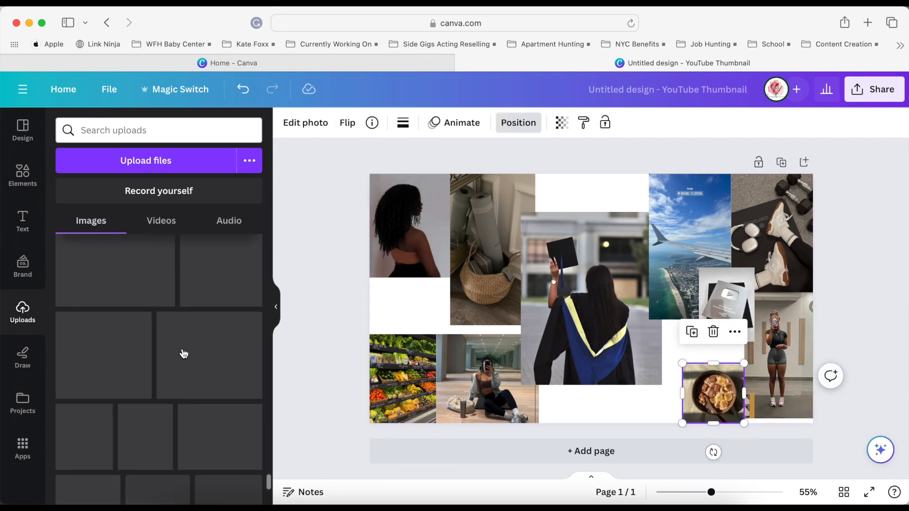
{"action": "left_click", "coordinate": [774, 369]}
{"action": "scroll", "coordinate": [186, 400], "scroll_direction": "up", "scroll_amount": 3}
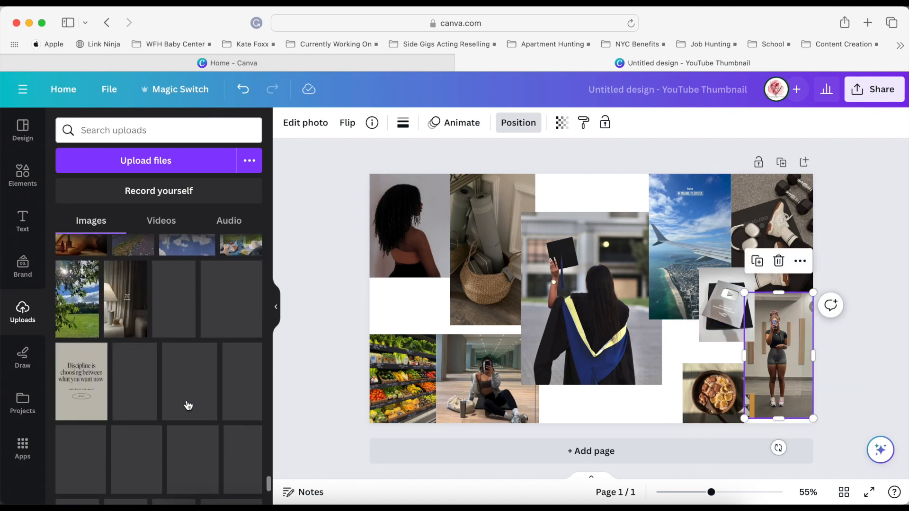
{"action": "left_click", "coordinate": [91, 361]}
{"action": "scroll", "coordinate": [190, 426], "scroll_direction": "down", "scroll_amount": 2}
{"action": "scroll", "coordinate": [204, 440], "scroll_direction": "up", "scroll_amount": 5}
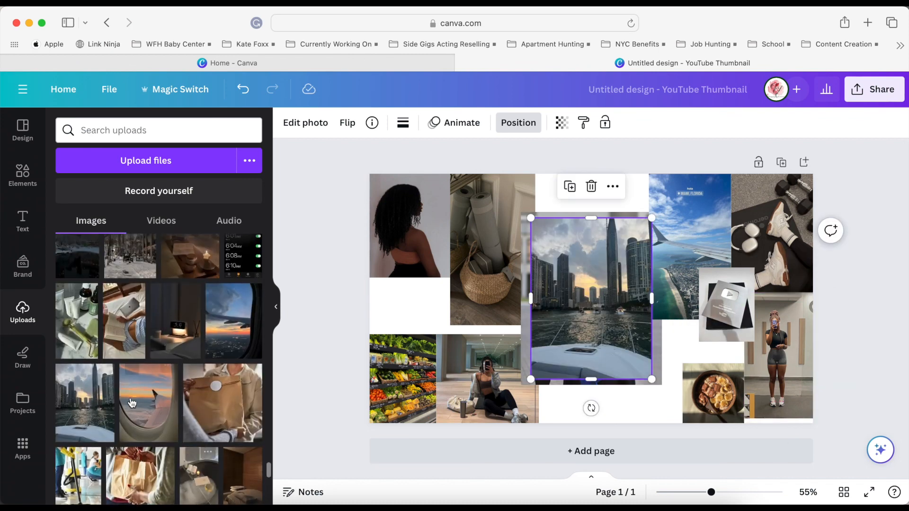
{"action": "left_click", "coordinate": [94, 312]}
{"action": "scroll", "coordinate": [237, 324], "scroll_direction": "up", "scroll_amount": 4}
{"action": "left_click", "coordinate": [254, 324]}
{"action": "left_click", "coordinate": [194, 325]}
Add the kitchen phone-tripod, handheld camera, camera-and-handbag, opened packages and perfume tray photos from the uploads.
{"action": "scroll", "coordinate": [189, 325], "scroll_direction": "up", "scroll_amount": 5}
{"action": "left_click", "coordinate": [88, 355]}
{"action": "left_click", "coordinate": [186, 353]}
{"action": "scroll", "coordinate": [188, 298], "scroll_direction": "up", "scroll_amount": 2}
{"action": "left_click", "coordinate": [138, 335]}
{"action": "scroll", "coordinate": [189, 331], "scroll_direction": "up", "scroll_amount": 8}
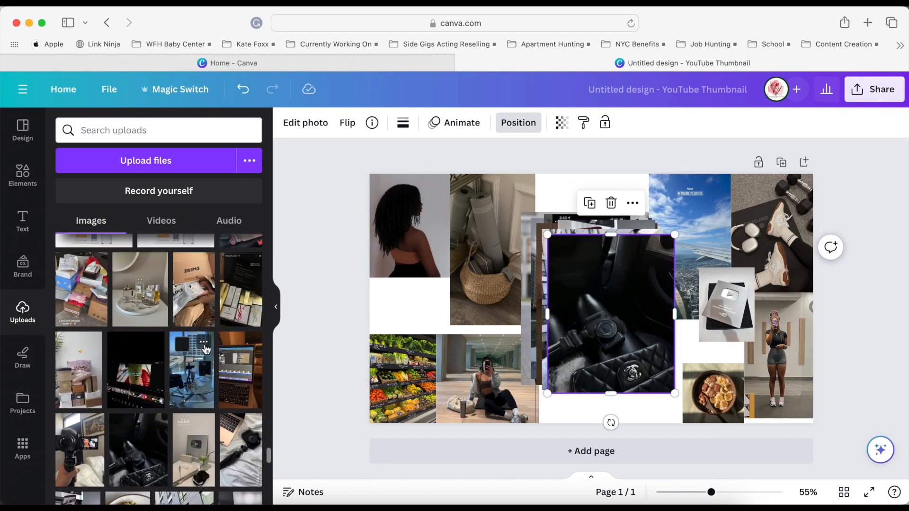
{"action": "left_click", "coordinate": [204, 351]}
{"action": "left_click", "coordinate": [142, 355]}
Add the notebook-and-candle, evening city street, laptop desk and discipline definition images from the uploads.
{"action": "scroll", "coordinate": [149, 362], "scroll_direction": "down", "scroll_amount": 10}
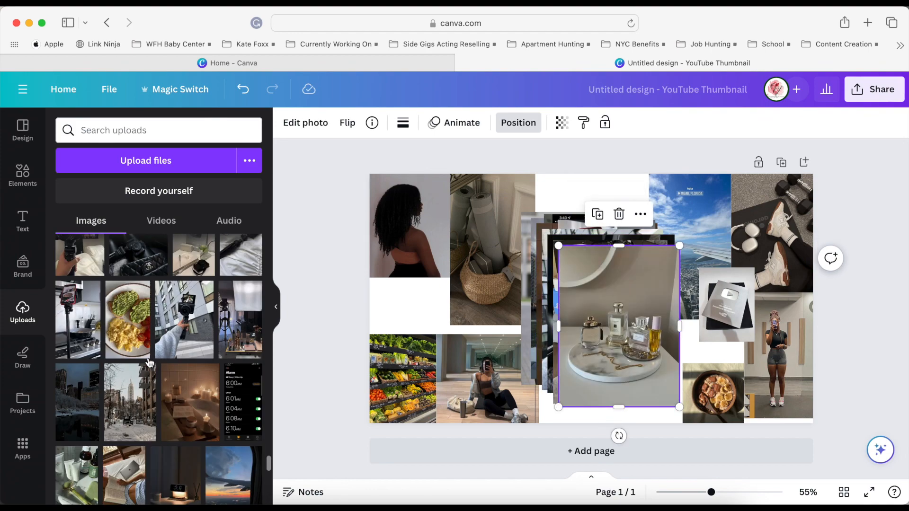
{"action": "scroll", "coordinate": [150, 362], "scroll_direction": "down", "scroll_amount": 2}
{"action": "left_click", "coordinate": [166, 318]}
{"action": "scroll", "coordinate": [162, 432], "scroll_direction": "down", "scroll_amount": 10}
{"action": "scroll", "coordinate": [151, 431], "scroll_direction": "up", "scroll_amount": 6}
{"action": "left_click", "coordinate": [127, 428]}
{"action": "scroll", "coordinate": [127, 427], "scroll_direction": "up", "scroll_amount": 3}
{"action": "left_click", "coordinate": [127, 384]}
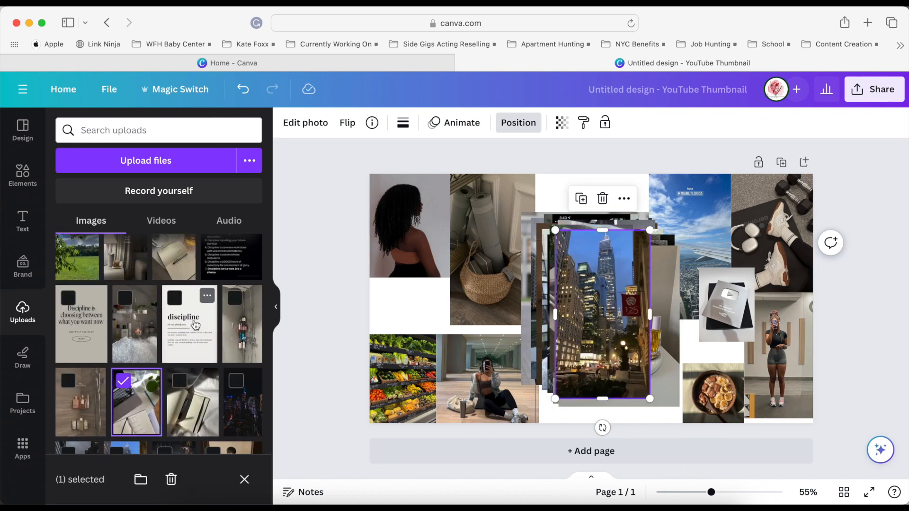
{"action": "left_click", "coordinate": [139, 395]}
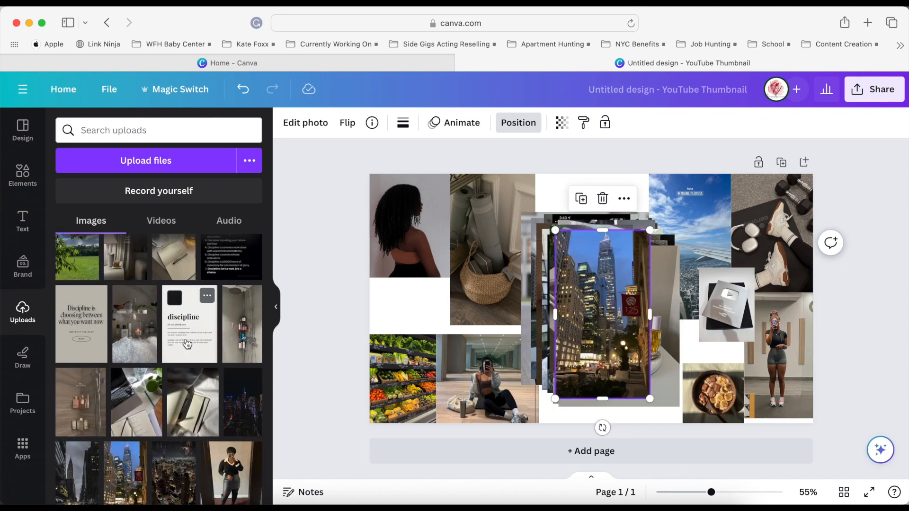
Shrink the laptop desk photo, place it directly above the grocery photo and shift the photo of the woman from behind up.
{"action": "left_click_drag", "start_coordinate": [656, 350], "coordinate": [451, 272]}
{"action": "left_click_drag", "start_coordinate": [488, 175], "coordinate": [443, 255]}
{"action": "left_click", "coordinate": [433, 192]}
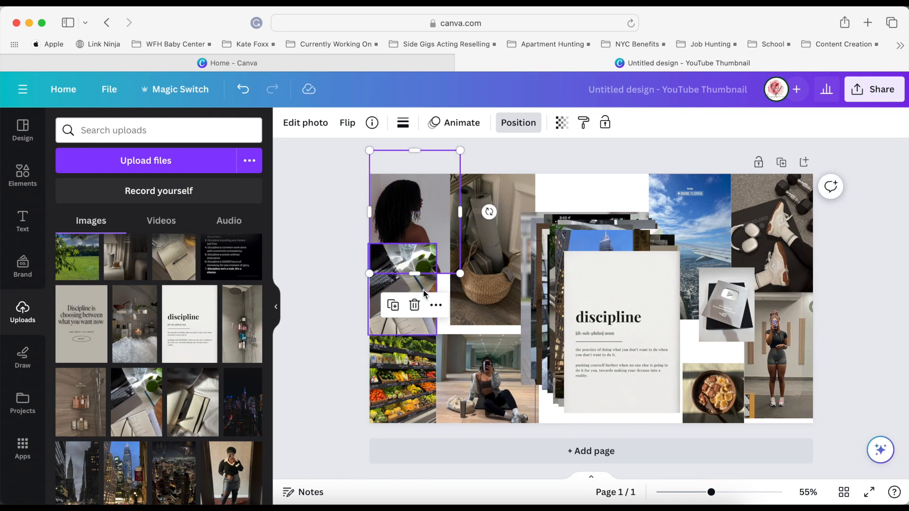
{"action": "left_click_drag", "start_coordinate": [424, 294], "coordinate": [425, 308]}
Scale down the discipline image and place it beside the laptop photo, over the lower part of the yoga mat photo.
{"action": "left_click", "coordinate": [606, 315]}
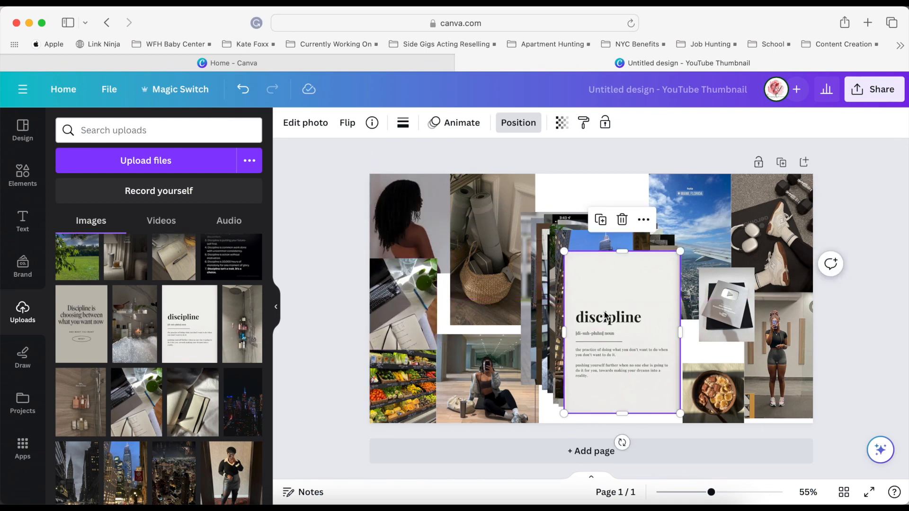
{"action": "left_click_drag", "start_coordinate": [606, 314], "coordinate": [445, 316]}
{"action": "left_click_drag", "start_coordinate": [518, 253], "coordinate": [495, 329]}
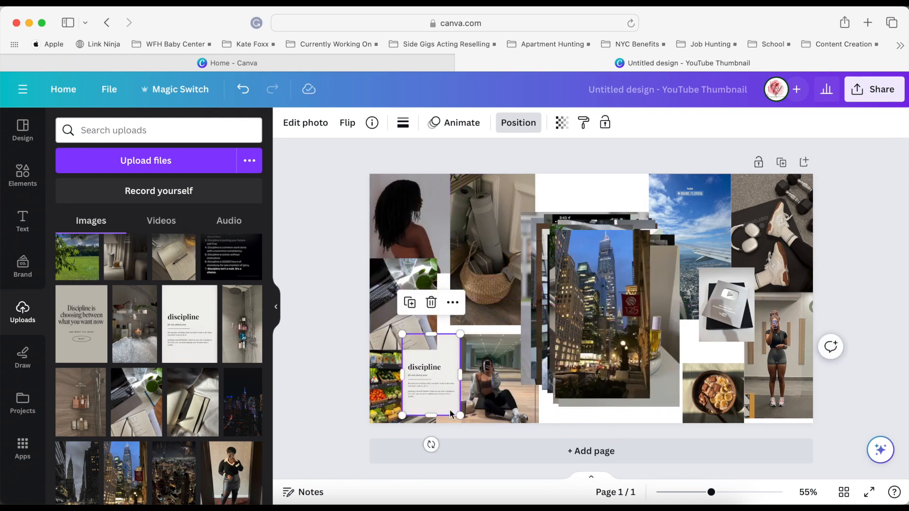
{"action": "left_click_drag", "start_coordinate": [429, 381], "coordinate": [461, 315]}
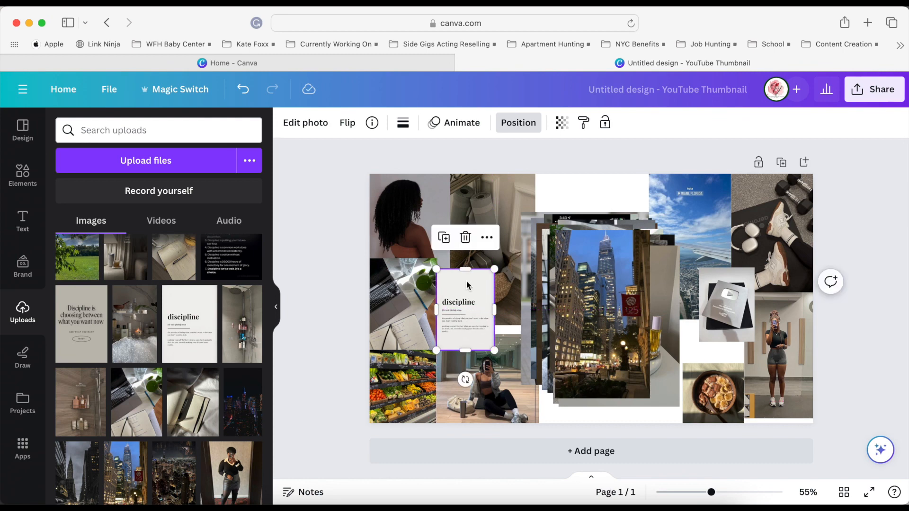
{"action": "left_click_drag", "start_coordinate": [471, 296], "coordinate": [470, 299]}
Delete the evening city street and notebook-and-candle photos from the canvas.
{"action": "left_click", "coordinate": [589, 301]}
{"action": "key", "text": "Delete"}
{"action": "left_click", "coordinate": [585, 299]}
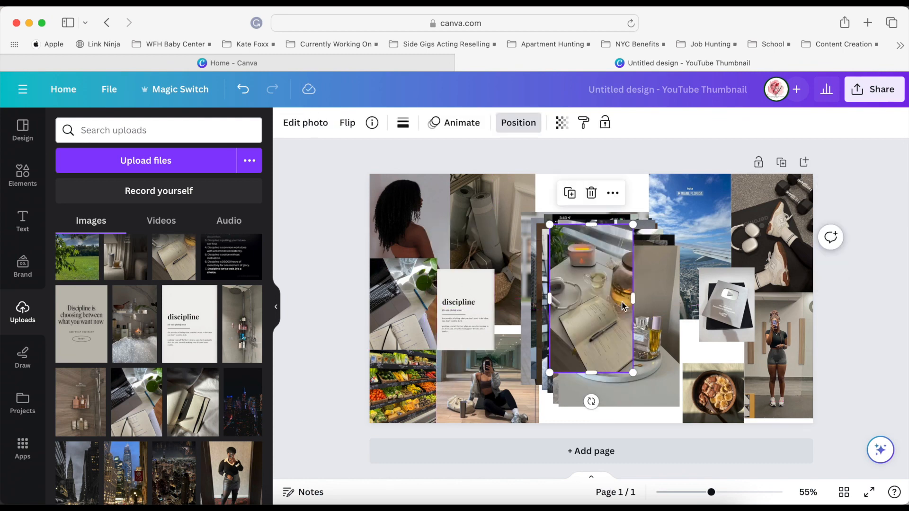
{"action": "key", "text": "Delete"}
Crop the top of the perfume tray photo, shrink it and place it at the canvas's top edge beside the airplane view.
{"action": "left_click", "coordinate": [585, 299]}
{"action": "mouse_move", "coordinate": [618, 246]}
{"action": "left_mouse_down"}
{"action": "mouse_move", "coordinate": [617, 284]}
{"action": "mouse_move", "coordinate": [616, 260]}
{"action": "left_mouse_up"}
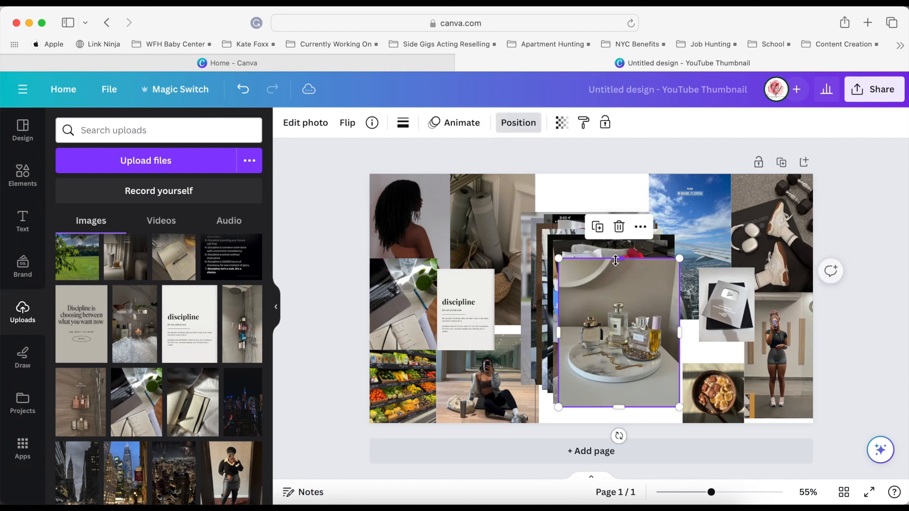
{"action": "left_click_drag", "start_coordinate": [678, 407], "coordinate": [621, 335]}
{"action": "left_click_drag", "start_coordinate": [598, 314], "coordinate": [634, 219]}
Delete the standing gym selfie and place the scaled-down opened packages photo in its spot in the lower-right corner.
{"action": "left_click", "coordinate": [777, 353]}
{"action": "key", "text": "Delete"}
{"action": "left_click", "coordinate": [601, 328]}
{"action": "left_click_drag", "start_coordinate": [651, 259], "coordinate": [781, 355]}
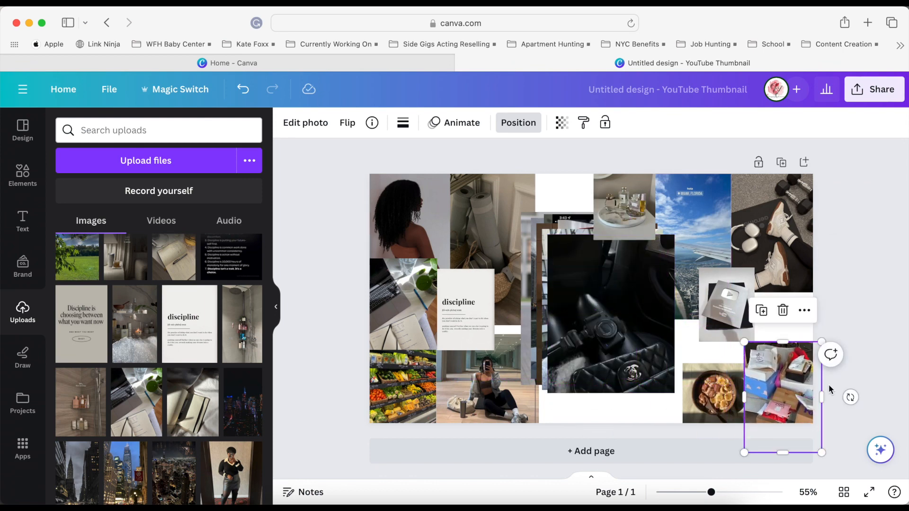
Delete the handheld camera photo, and shrink the camera-and-handbag photo and set it at the top beside the perfume tray.
{"action": "left_click_drag", "start_coordinate": [591, 310], "coordinate": [720, 333]}
{"action": "left_click", "coordinate": [596, 330]}
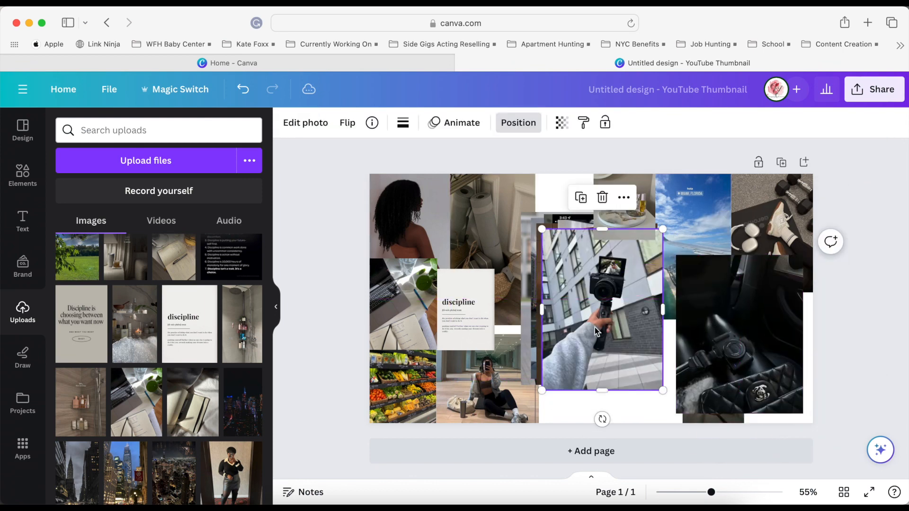
{"action": "key", "text": "Delete"}
{"action": "left_click", "coordinate": [747, 315]}
{"action": "left_click_drag", "start_coordinate": [803, 256], "coordinate": [755, 339]}
{"action": "left_click_drag", "start_coordinate": [715, 377], "coordinate": [574, 207]}
Scale down the kitchen phone-tripod photo and set it near the canvas's lower-right corner.
{"action": "left_click_drag", "start_coordinate": [598, 322], "coordinate": [754, 352]}
{"action": "left_click_drag", "start_coordinate": [713, 249], "coordinate": [741, 298]}
{"action": "left_click_drag", "start_coordinate": [789, 354], "coordinate": [791, 374]}
{"action": "left_click", "coordinate": [677, 346]}
Scale down the candlelit bath photo and place it at the canvas's bottom edge, next to the breakfast bowl.
{"action": "left_click", "coordinate": [549, 318]}
{"action": "left_click_drag", "start_coordinate": [595, 302], "coordinate": [622, 341]}
{"action": "left_click_drag", "start_coordinate": [564, 262], "coordinate": [611, 326]}
Shrink the alarm list image and place it over the edge between the airplane view and sneakers photos.
{"action": "left_click_drag", "start_coordinate": [584, 291], "coordinate": [692, 242]}
{"action": "left_click_drag", "start_coordinate": [739, 164], "coordinate": [713, 282]}
{"action": "left_click_drag", "start_coordinate": [674, 308], "coordinate": [725, 232]}
{"action": "left_click", "coordinate": [671, 256]}
{"action": "left_click_drag", "start_coordinate": [669, 256], "coordinate": [670, 249]}
{"action": "left_click_drag", "start_coordinate": [669, 249], "coordinate": [672, 240]}
Scale the skincare photo to fill the lower-right corner below the sneakers, moving the kitchen phone-tripod photo out to the center.
{"action": "left_click", "coordinate": [583, 278]}
{"action": "left_click_drag", "start_coordinate": [583, 278], "coordinate": [575, 321]}
{"action": "left_click_drag", "start_coordinate": [629, 258], "coordinate": [605, 319]}
{"action": "left_click_drag", "start_coordinate": [776, 369], "coordinate": [572, 291]}
{"action": "left_click_drag", "start_coordinate": [573, 387], "coordinate": [780, 400]}
{"action": "left_click_drag", "start_coordinate": [747, 313], "coordinate": [739, 294]}
Place the kitchen phone-tripod photo over the graduation photo's lower edge and the boat skyline photo over the seated gym selfie.
{"action": "left_click", "coordinate": [572, 303]}
{"action": "left_click_drag", "start_coordinate": [573, 302], "coordinate": [575, 357]}
{"action": "left_click_drag", "start_coordinate": [609, 305], "coordinate": [606, 348]}
{"action": "left_click_drag", "start_coordinate": [605, 284], "coordinate": [460, 312]}
Set the camera-and-handbag and perfume tray photos edge to edge above the graduation photo with their lower edges aligned.
{"action": "mouse_move", "coordinate": [616, 211]}
{"action": "left_mouse_down"}
{"action": "mouse_move", "coordinate": [552, 209]}
{"action": "mouse_move", "coordinate": [623, 211]}
{"action": "left_mouse_up"}
{"action": "mouse_move", "coordinate": [568, 222]}
{"action": "left_mouse_down"}
{"action": "mouse_move", "coordinate": [570, 198]}
{"action": "mouse_move", "coordinate": [571, 205]}
{"action": "left_mouse_up"}
{"action": "left_click", "coordinate": [625, 212]}
{"action": "mouse_move", "coordinate": [625, 211]}
{"action": "left_mouse_down"}
{"action": "mouse_move", "coordinate": [625, 196]}
{"action": "mouse_move", "coordinate": [625, 209]}
{"action": "left_mouse_up"}
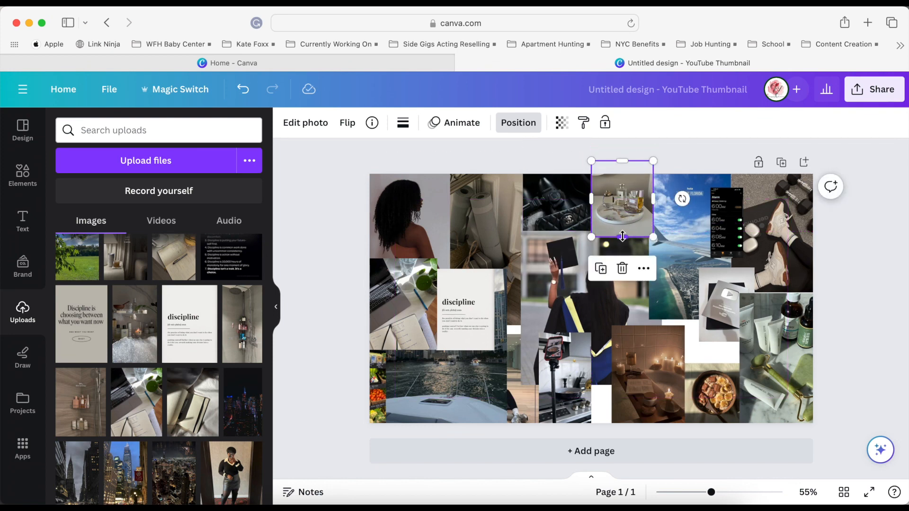
{"action": "left_click", "coordinate": [637, 431]}
Move and enlarge the candlelit bath photo to meet the skincare photo, and set the breakfast bowl directly on its other side.
{"action": "left_click_drag", "start_coordinate": [710, 392], "coordinate": [572, 379]}
{"action": "left_click_drag", "start_coordinate": [637, 378], "coordinate": [690, 379]}
{"action": "left_click_drag", "start_coordinate": [665, 325], "coordinate": [661, 320]}
{"action": "left_click_drag", "start_coordinate": [599, 384], "coordinate": [655, 397]}
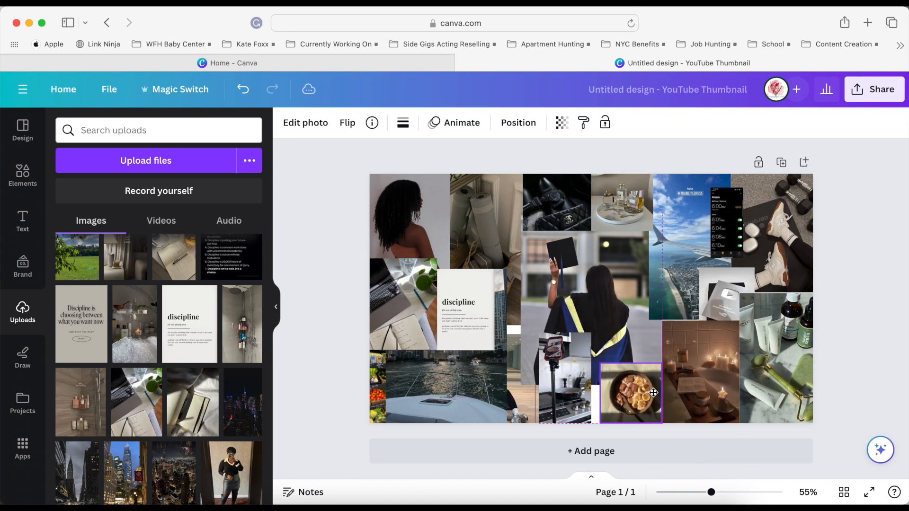
Delete the kitchen phone-tripod photo from the canvas.
{"action": "left_click", "coordinate": [581, 383]}
{"action": "left_click_drag", "start_coordinate": [563, 368], "coordinate": [563, 397]}
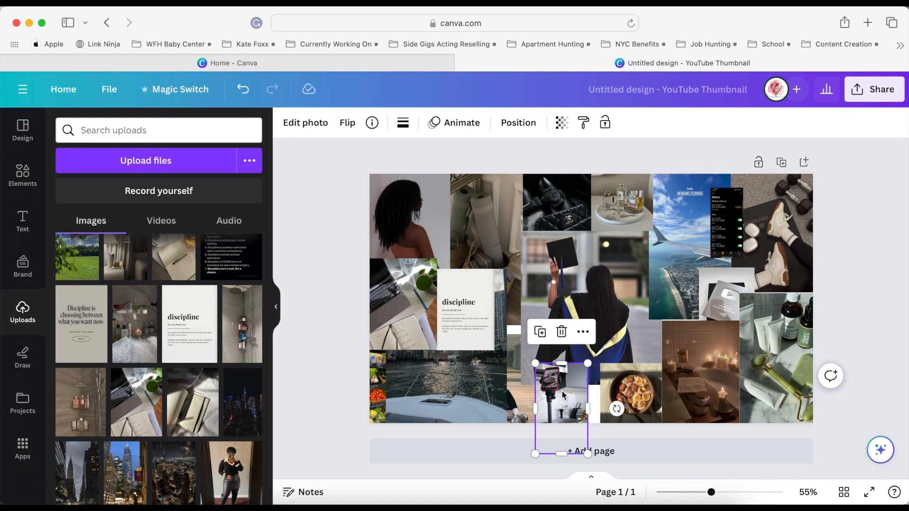
{"action": "key", "text": "Delete"}
Remove the boat skyline photo and enlarge the seated gym selfie to meet the yoga mat photo above.
{"action": "left_click_drag", "start_coordinate": [466, 381], "coordinate": [682, 262]}
{"action": "left_click", "coordinate": [473, 311]}
{"action": "left_click", "coordinate": [508, 376]}
{"action": "left_click_drag", "start_coordinate": [539, 334], "coordinate": [549, 326]}
{"action": "left_click", "coordinate": [575, 313]}
{"action": "left_click_drag", "start_coordinate": [699, 264], "coordinate": [710, 302]}
{"action": "key", "text": "Delete"}
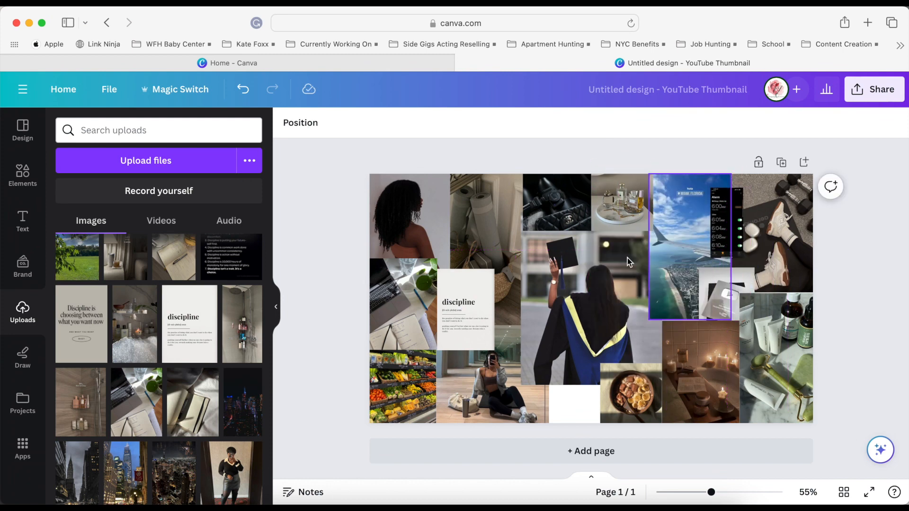
Enlarge the candlelit bath and breakfast bowl photos slightly to close gaps, and bring the plaque photo to the front.
{"action": "left_click", "coordinate": [693, 342]}
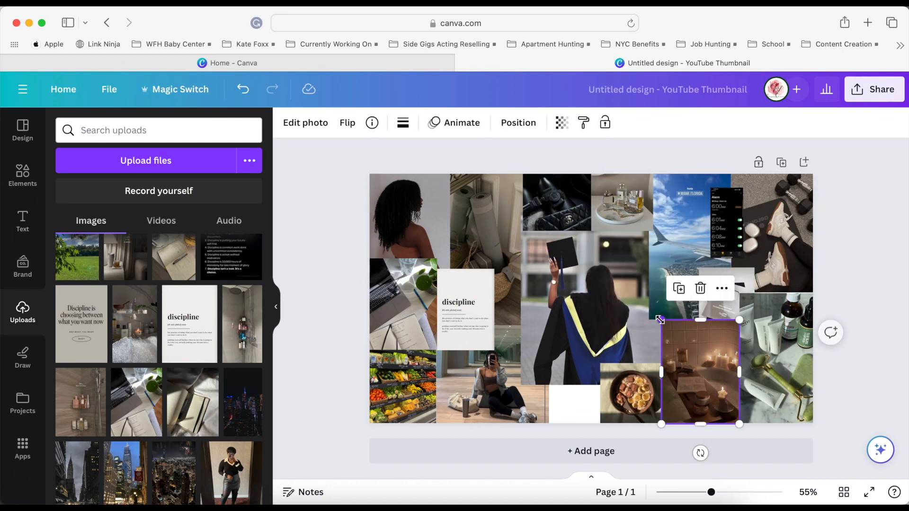
{"action": "left_click", "coordinate": [604, 372]}
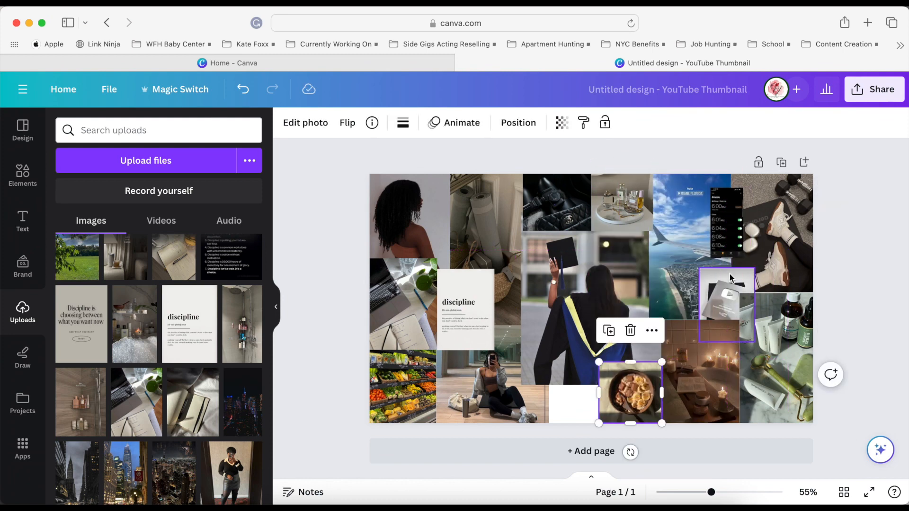
{"action": "left_click", "coordinate": [726, 296]}
{"action": "left_click", "coordinate": [518, 123]}
{"action": "left_click", "coordinate": [94, 157]}
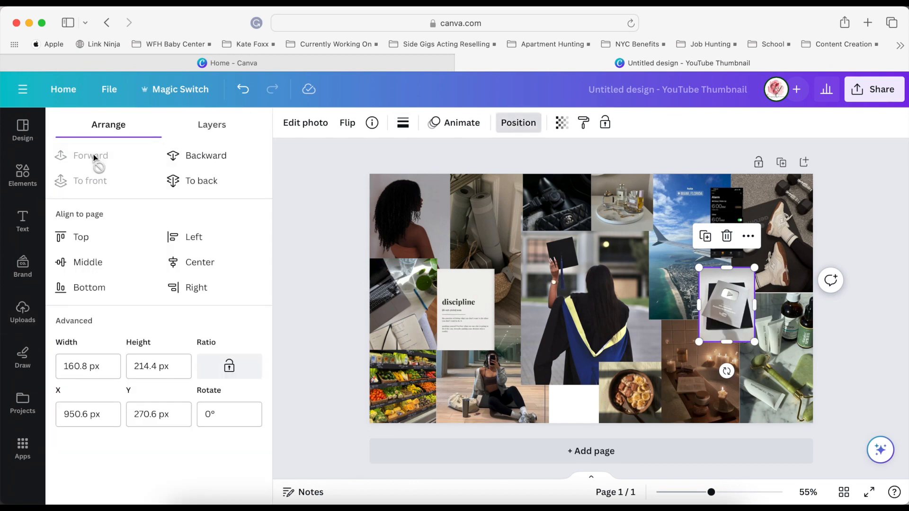
Nudge the plaque photo down slightly and extend the candlelit bath photo's edge toward the skincare photo.
{"action": "left_click", "coordinate": [760, 375]}
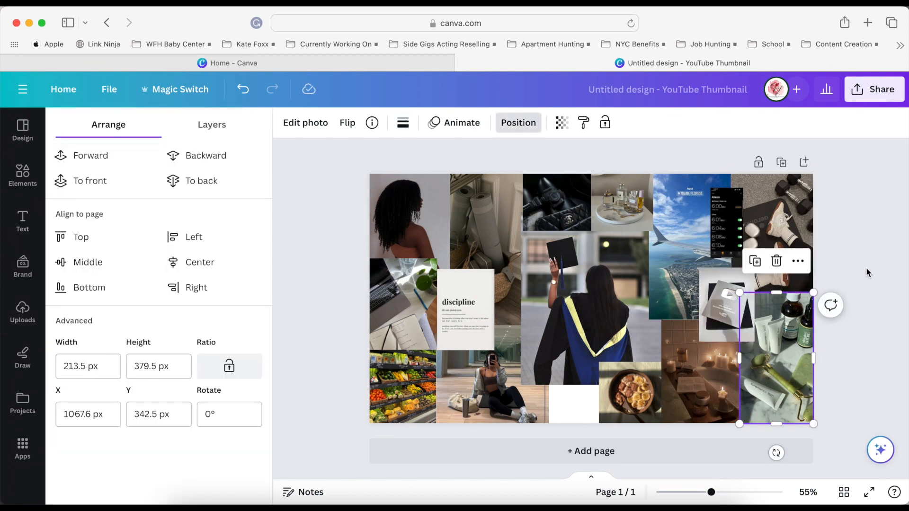
{"action": "left_click", "coordinate": [862, 329]}
{"action": "left_click", "coordinate": [744, 320]}
{"action": "left_click_drag", "start_coordinate": [728, 371], "coordinate": [732, 372]}
{"action": "left_click", "coordinate": [851, 339]}
{"action": "left_click_drag", "start_coordinate": [732, 323], "coordinate": [733, 331]}
{"action": "left_click", "coordinate": [716, 402]}
{"action": "left_click_drag", "start_coordinate": [741, 371], "coordinate": [746, 372]}
{"action": "left_click", "coordinate": [842, 369]}
Crop the laptop desk photo's top edge to line up with the top of the discipline image.
{"action": "left_click", "coordinate": [603, 401]}
{"action": "left_click", "coordinate": [449, 303]}
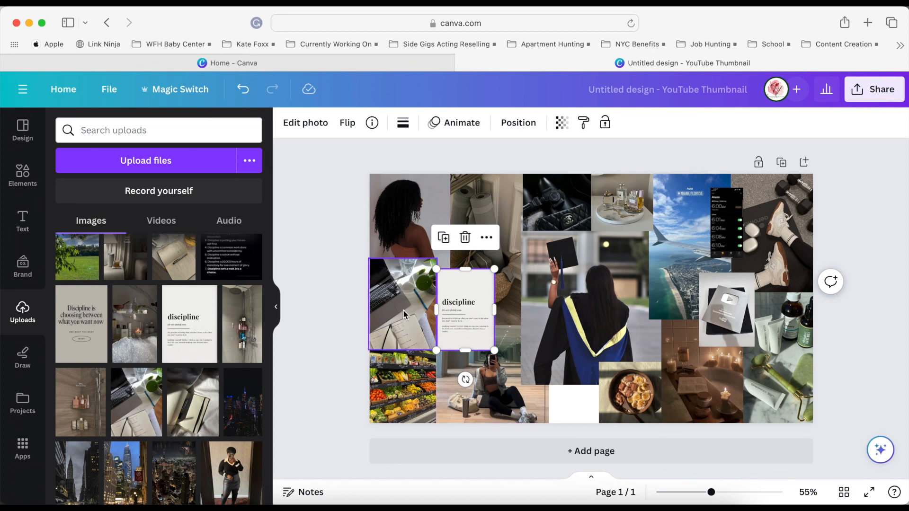
{"action": "left_click", "coordinate": [325, 343]}
{"action": "left_click", "coordinate": [409, 270]}
{"action": "left_click_drag", "start_coordinate": [403, 259], "coordinate": [403, 269]}
{"action": "left_click", "coordinate": [346, 317]}
{"action": "left_click", "coordinate": [371, 310]}
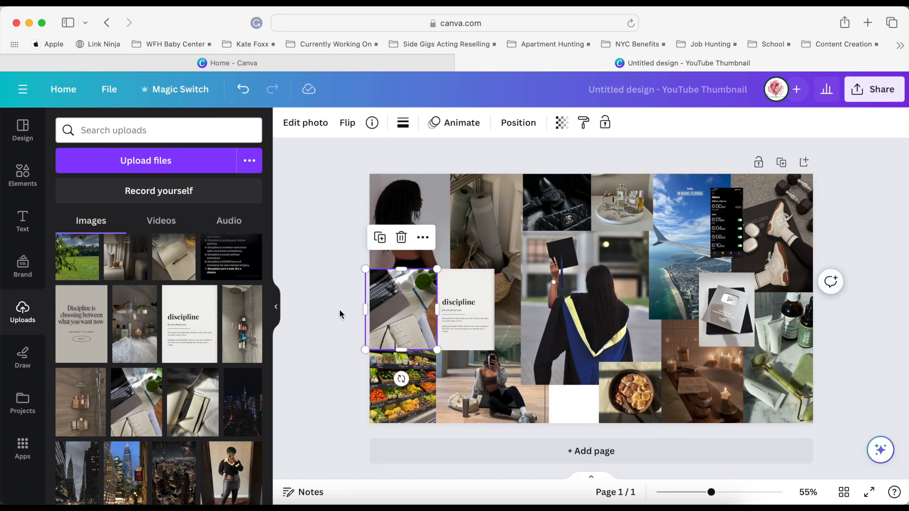
Shift the seated gym selfie slightly left beneath the yoga mat photo.
{"action": "left_click", "coordinate": [340, 314]}
{"action": "left_click", "coordinate": [405, 386]}
{"action": "left_click", "coordinate": [283, 357]}
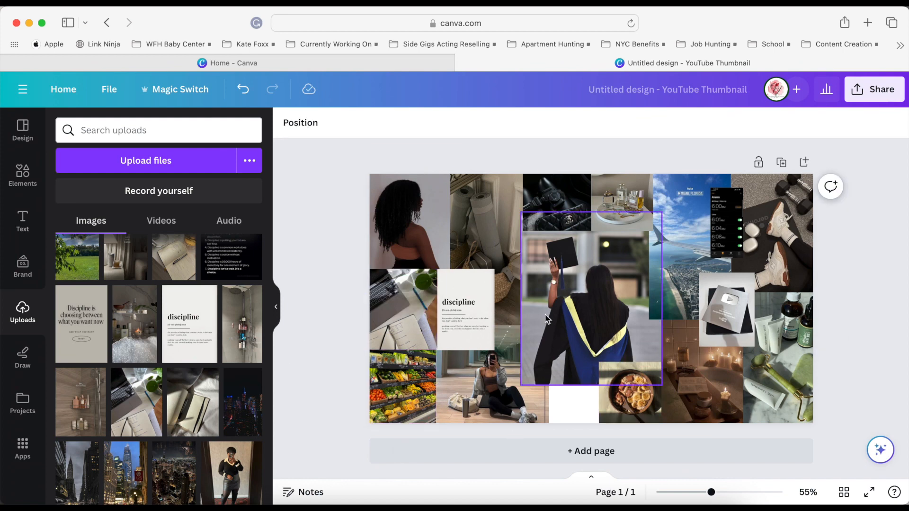
{"action": "left_click", "coordinate": [499, 257]}
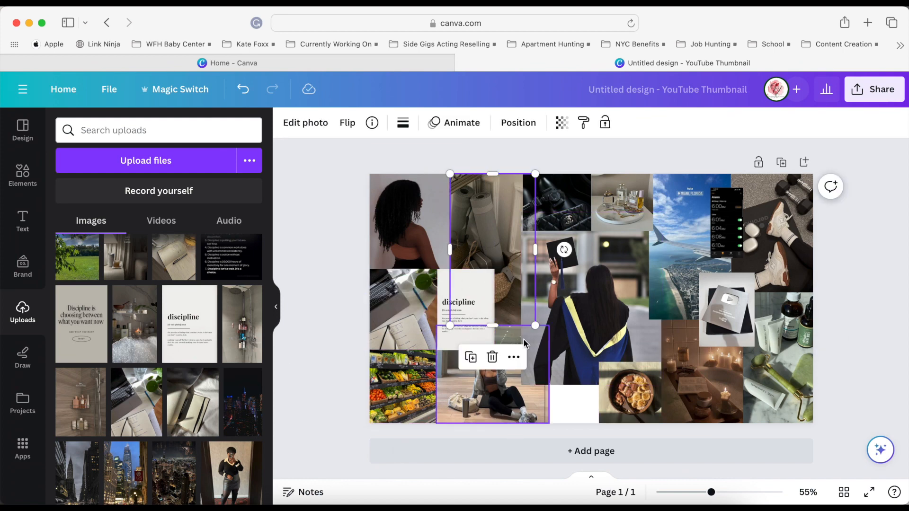
{"action": "left_click", "coordinate": [575, 364]}
{"action": "left_click_drag", "start_coordinate": [505, 402], "coordinate": [497, 402]}
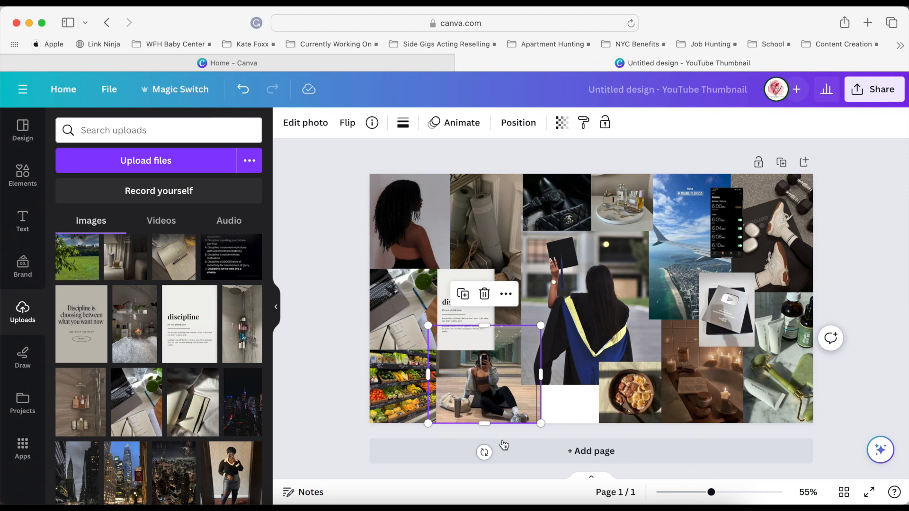
{"action": "left_click", "coordinate": [346, 361]}
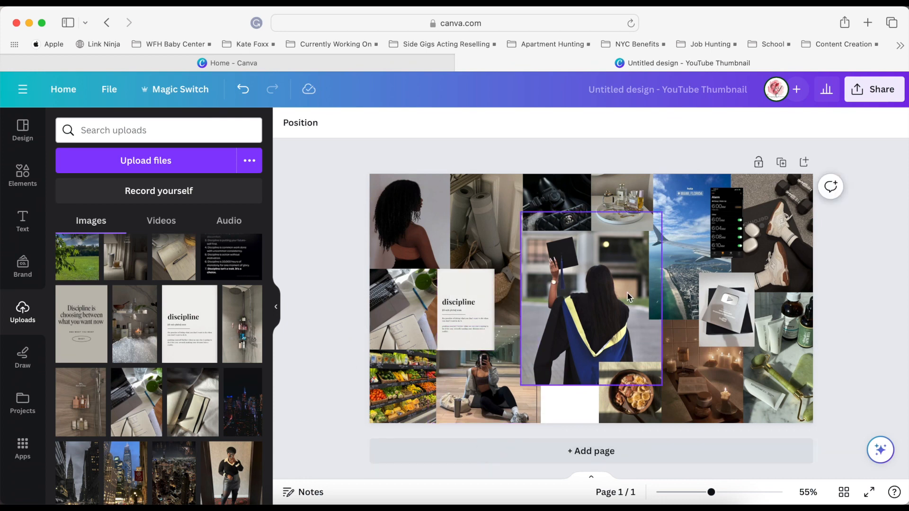
Add the green "do it for you" quote image to the collage and crop its upper and lower edges into a short strip.
{"action": "scroll", "coordinate": [196, 314], "scroll_direction": "up", "scroll_amount": 15}
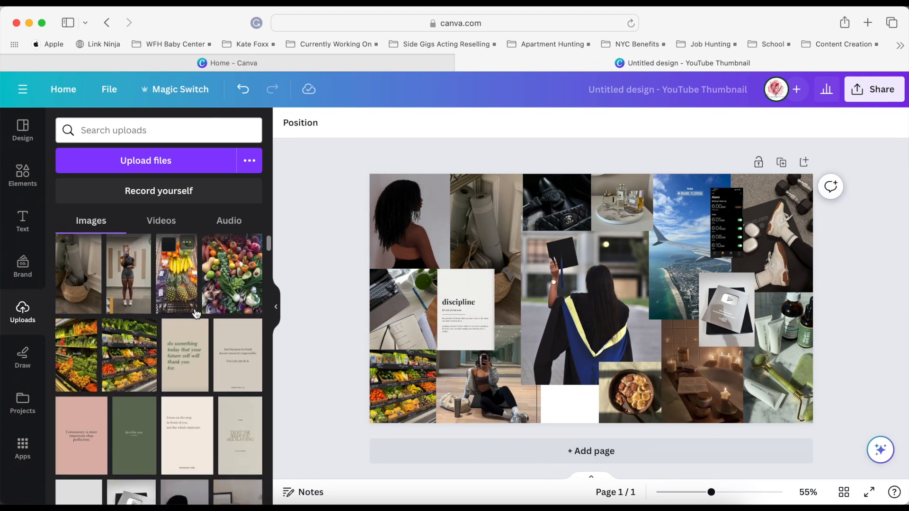
{"action": "scroll", "coordinate": [131, 395], "scroll_direction": "down", "scroll_amount": 1}
{"action": "left_click", "coordinate": [132, 395]}
{"action": "left_click_drag", "start_coordinate": [592, 214], "coordinate": [591, 273]}
{"action": "left_click_drag", "start_coordinate": [591, 382], "coordinate": [599, 405]}
Resize the green "do it for you" strip and fit it into the bottom gap between the gym selfie and the breakfast bowl.
{"action": "left_click_drag", "start_coordinate": [520, 405], "coordinate": [529, 405]}
{"action": "left_click_drag", "start_coordinate": [554, 402], "coordinate": [547, 402]}
{"action": "left_click_drag", "start_coordinate": [547, 402], "coordinate": [523, 403]}
{"action": "mouse_move", "coordinate": [551, 403]}
{"action": "left_mouse_down"}
{"action": "mouse_move", "coordinate": [508, 390]}
{"action": "mouse_move", "coordinate": [563, 394]}
{"action": "left_mouse_up"}
{"action": "left_click_drag", "start_coordinate": [480, 374], "coordinate": [548, 408]}
{"action": "left_click_drag", "start_coordinate": [597, 422], "coordinate": [603, 427]}
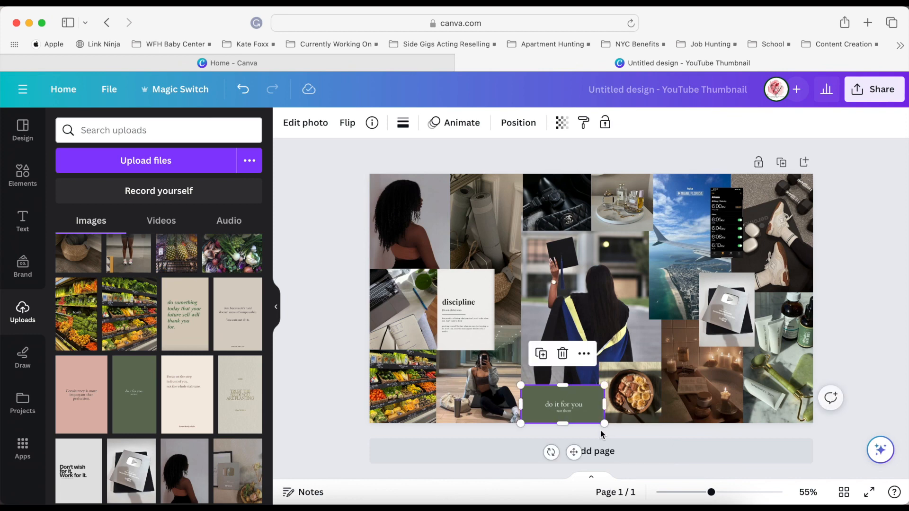
Layer the breakfast bowl photo over the green quote strip and shift the strip slightly left.
{"action": "left_click", "coordinate": [623, 403]}
{"action": "left_click", "coordinate": [518, 122]}
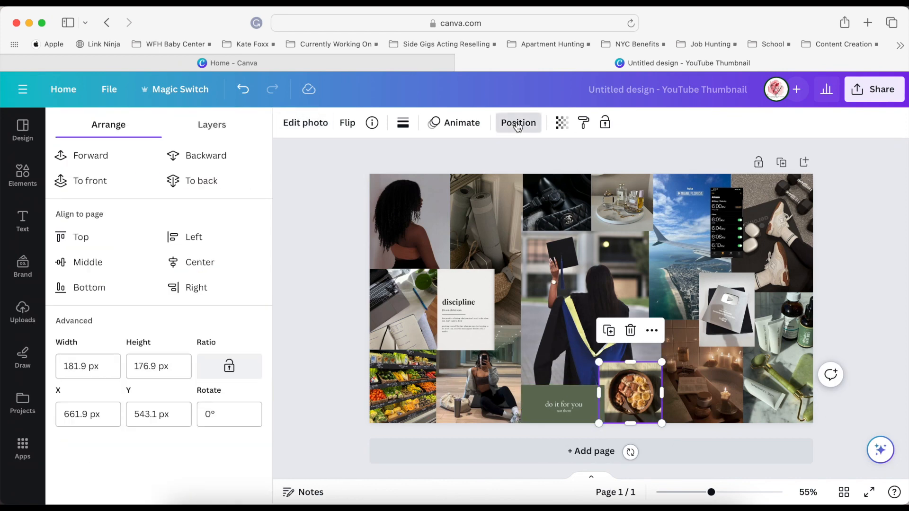
{"action": "left_click", "coordinate": [864, 340]}
{"action": "left_click_drag", "start_coordinate": [559, 408], "coordinate": [520, 406]}
{"action": "left_click", "coordinate": [902, 370]}
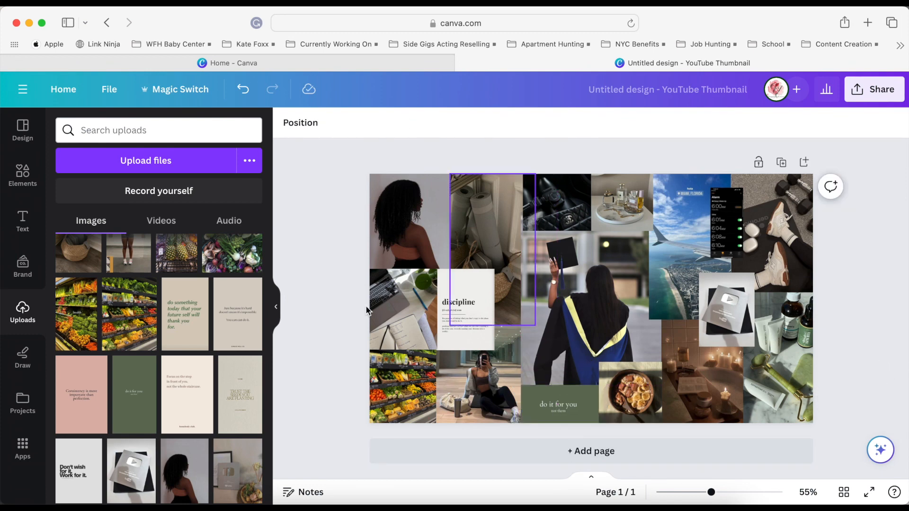
Add the "Focus on the step in front of you" quote, crop it to a strip and place it near the perfume tray photo.
{"action": "left_click", "coordinate": [187, 394]}
{"action": "left_click_drag", "start_coordinate": [591, 376], "coordinate": [591, 299]}
{"action": "left_click_drag", "start_coordinate": [591, 220], "coordinate": [605, 268]}
{"action": "left_click_drag", "start_coordinate": [585, 329], "coordinate": [639, 283]}
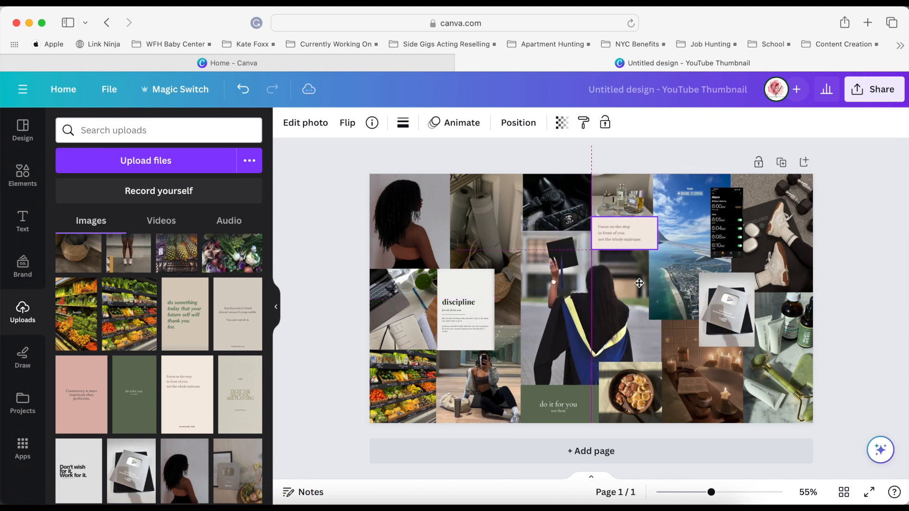
Move the perfume tray photo up slightly and fit the "Focus on the step" strip directly below it at the same width.
{"action": "left_click", "coordinate": [638, 217]}
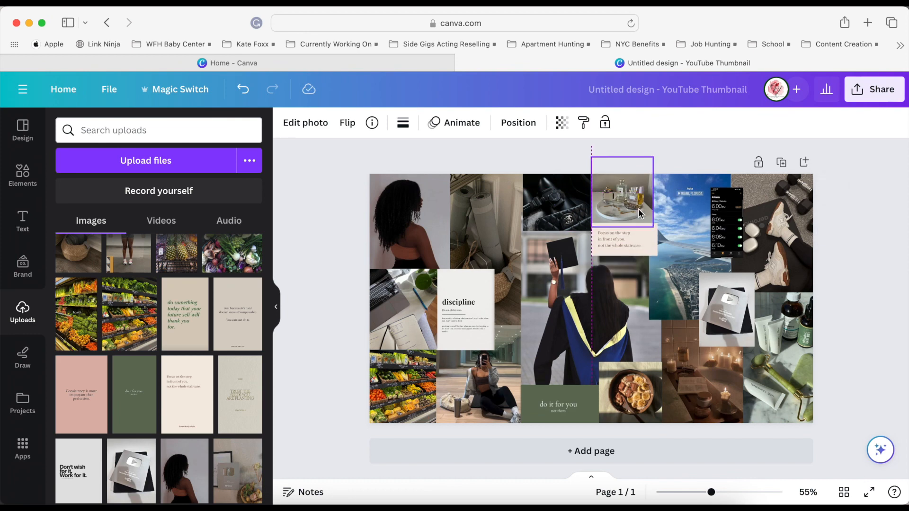
{"action": "left_click", "coordinate": [841, 293]}
{"action": "left_click", "coordinate": [645, 242]}
{"action": "left_click_drag", "start_coordinate": [657, 240], "coordinate": [653, 239]}
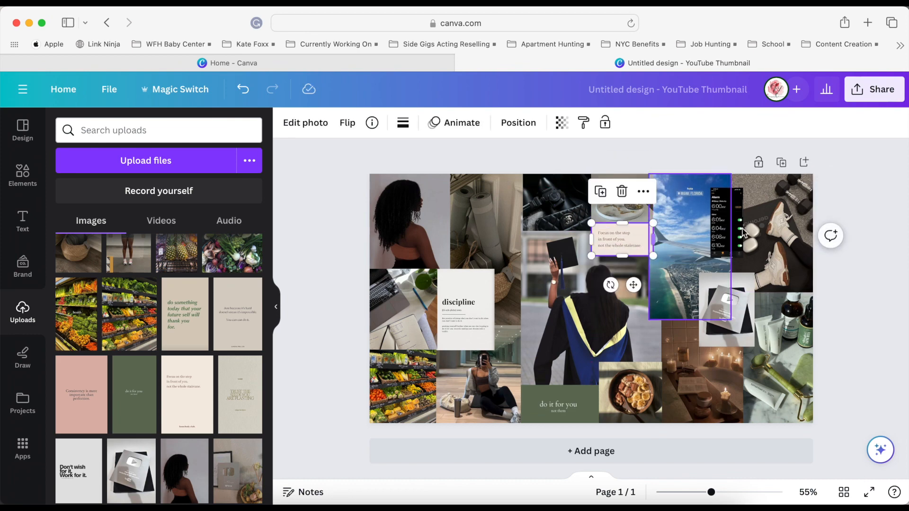
{"action": "left_click", "coordinate": [841, 284]}
Add the "Trust the seeds you are planting" quote, crop it to a strip and fit it over the bottom of the produce photo.
{"action": "left_click", "coordinate": [241, 409]}
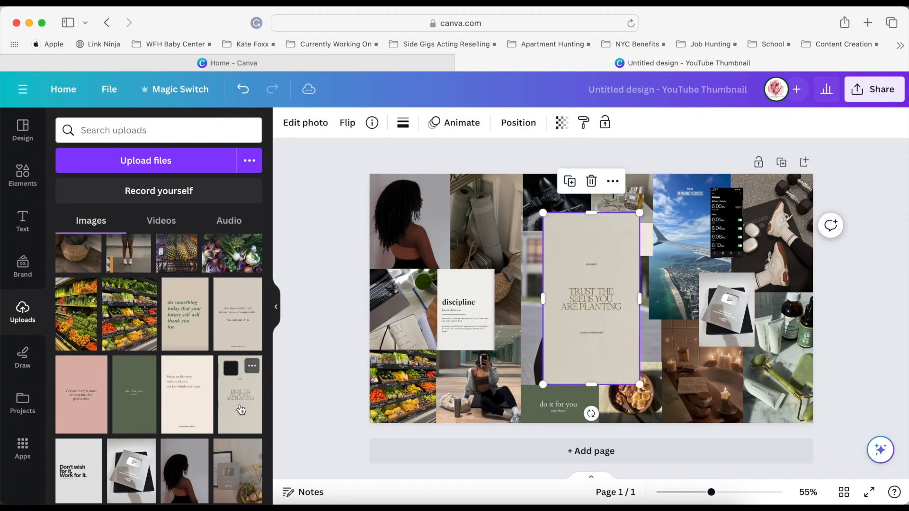
{"action": "left_click_drag", "start_coordinate": [598, 215], "coordinate": [594, 250]}
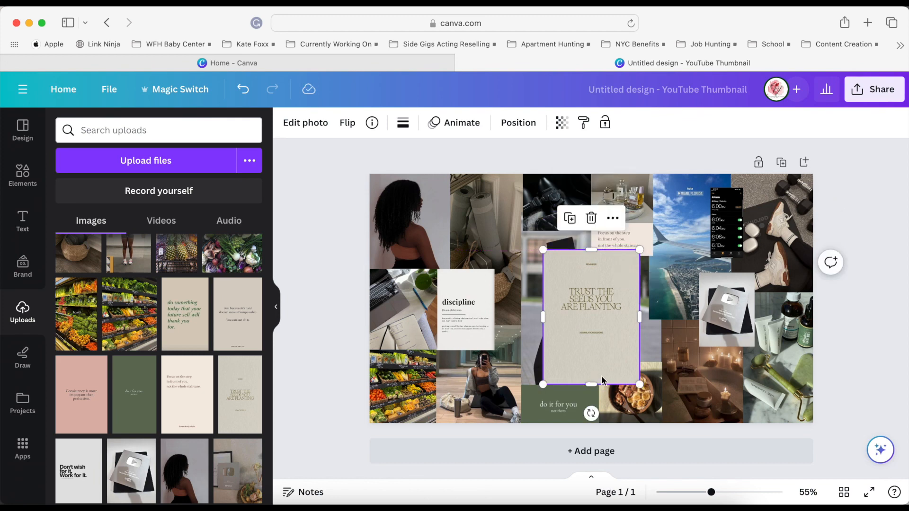
{"action": "left_click_drag", "start_coordinate": [600, 383], "coordinate": [595, 339]}
{"action": "left_click_drag", "start_coordinate": [591, 250], "coordinate": [581, 300]}
{"action": "left_click_drag", "start_coordinate": [618, 350], "coordinate": [413, 455]}
{"action": "left_click_drag", "start_coordinate": [433, 397], "coordinate": [437, 395]}
{"action": "left_click", "coordinate": [332, 390]}
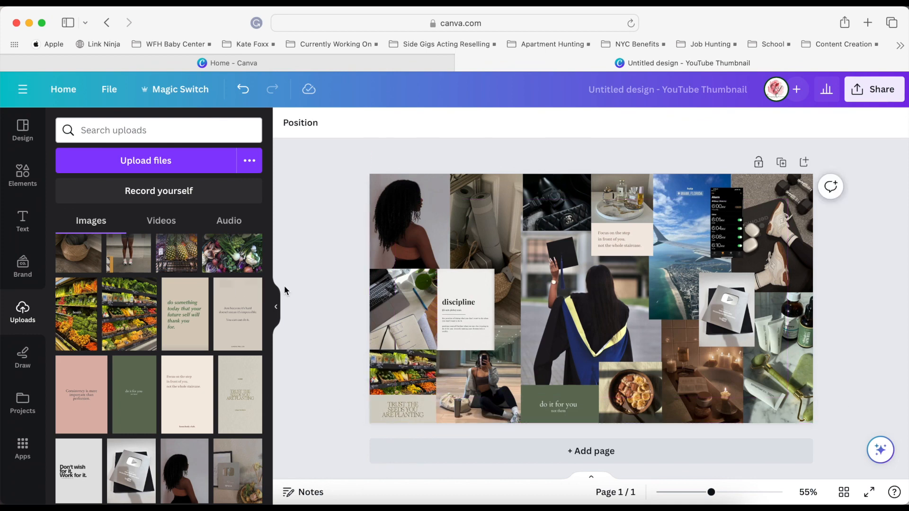
Add the "Just because it's hard doesn't mean it's impossible" quote, crop it, and fit it across the top of the yoga mat photo.
{"action": "left_click", "coordinate": [229, 319]}
{"action": "left_click_drag", "start_coordinate": [593, 218], "coordinate": [589, 270]}
{"action": "left_click_drag", "start_coordinate": [590, 387], "coordinate": [590, 325]}
{"action": "left_click_drag", "start_coordinate": [532, 269], "coordinate": [578, 292]}
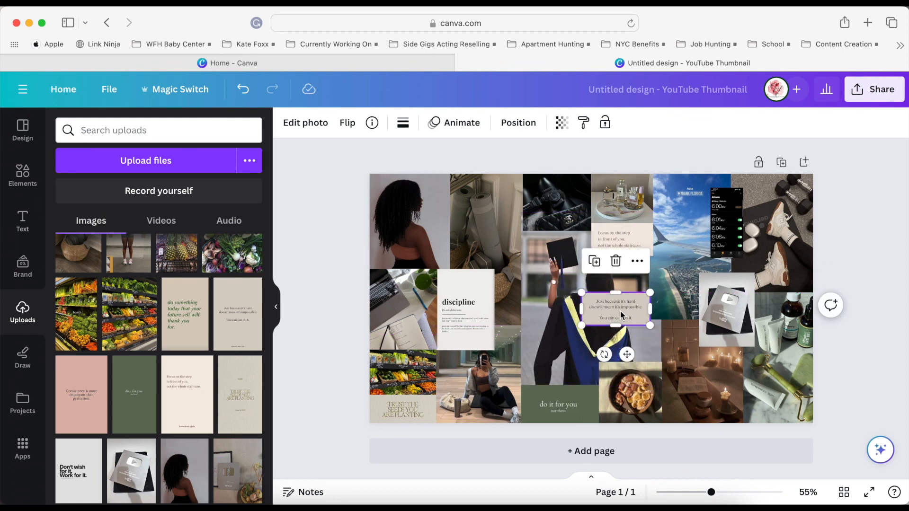
{"action": "left_click_drag", "start_coordinate": [627, 355], "coordinate": [495, 237]}
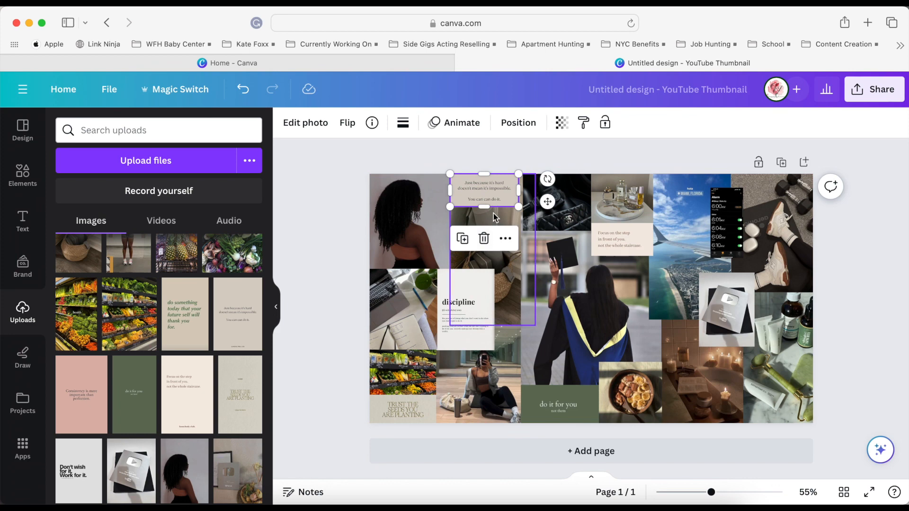
{"action": "left_click_drag", "start_coordinate": [518, 208], "coordinate": [522, 210]}
Move the yoga mat photo down below the quote strip and crop its bottom edge to meet the gym selfie.
{"action": "left_click_drag", "start_coordinate": [511, 285], "coordinate": [510, 306]}
{"action": "left_click_drag", "start_coordinate": [493, 346], "coordinate": [492, 319]}
{"action": "left_click", "coordinate": [615, 341]}
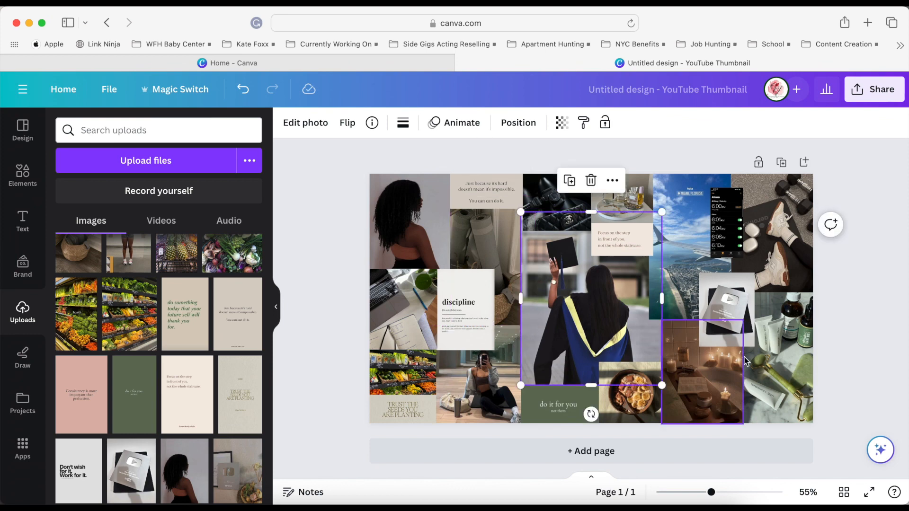
{"action": "left_click", "coordinate": [900, 340]}
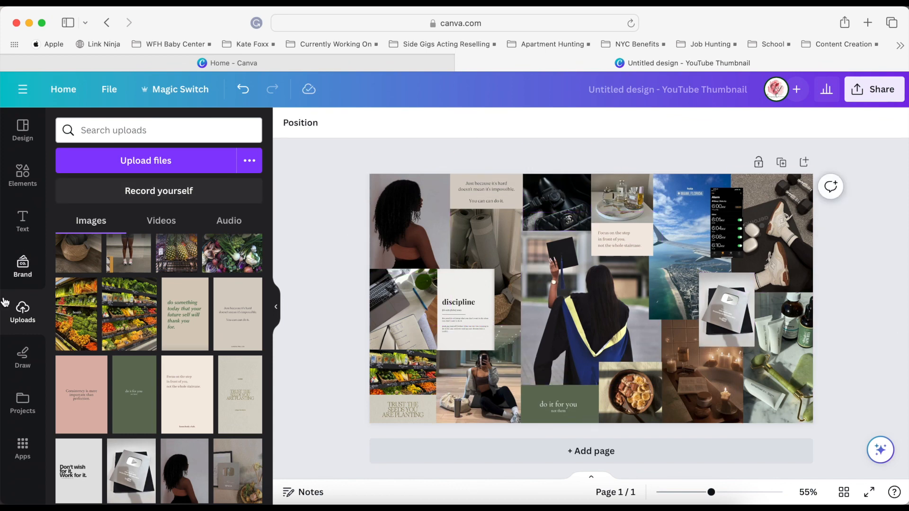
Add the pink "Consistency is more important than perfection" quote, crop and shrink it, and fit it into the collage's bottom-right corner.
{"action": "scroll", "coordinate": [173, 430], "scroll_direction": "down", "scroll_amount": 2}
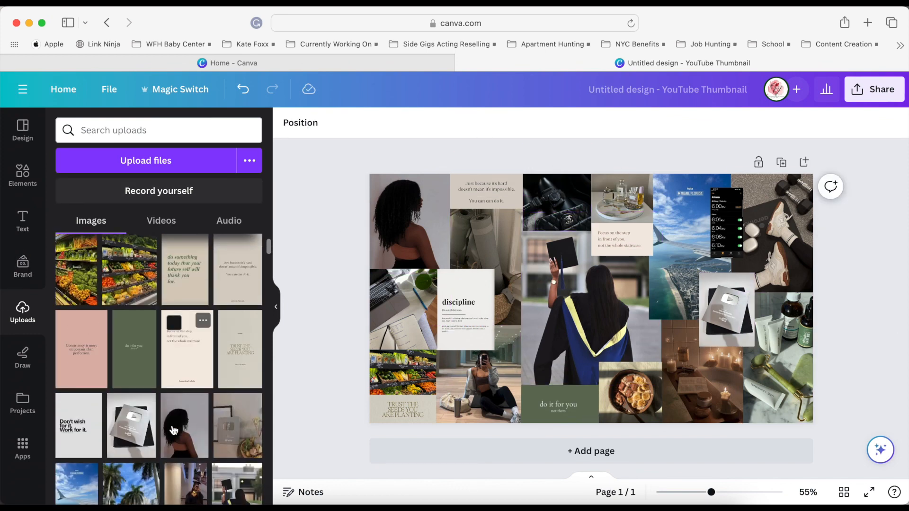
{"action": "left_click", "coordinate": [83, 369]}
{"action": "left_click_drag", "start_coordinate": [593, 217], "coordinate": [593, 269]}
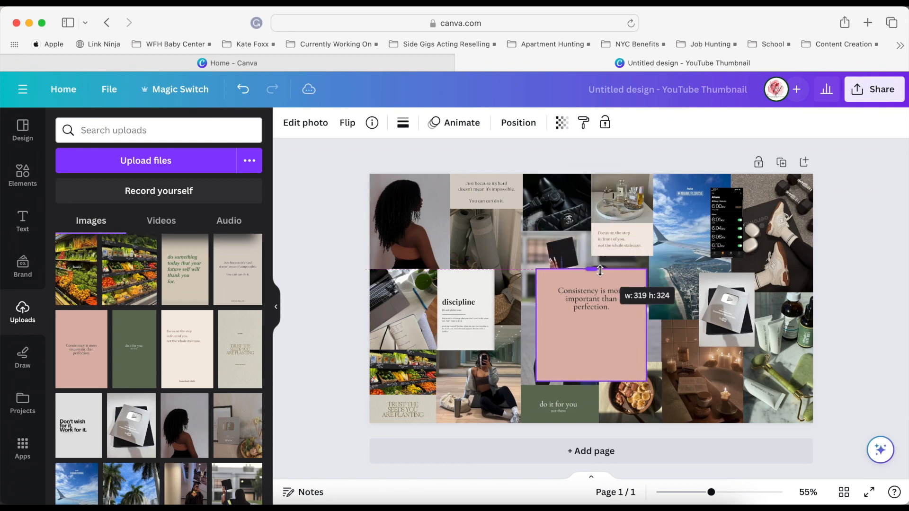
{"action": "left_click_drag", "start_coordinate": [591, 381], "coordinate": [591, 315]}
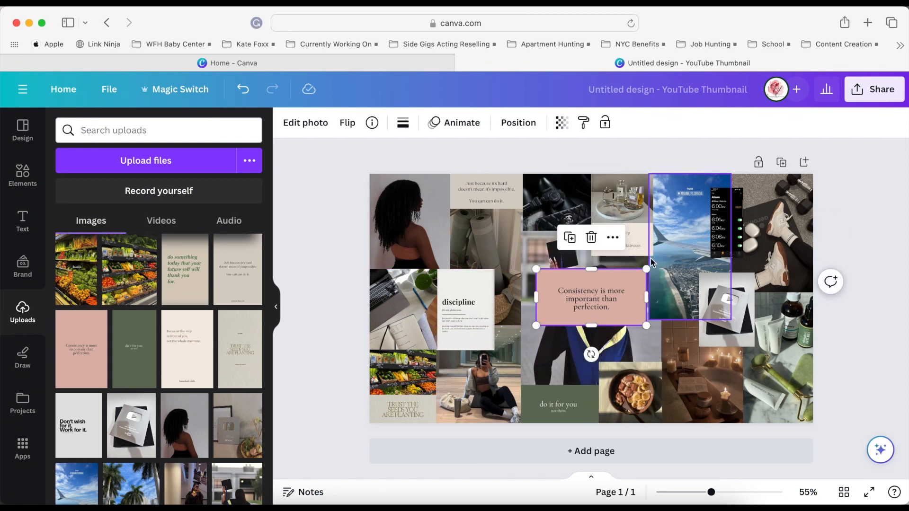
{"action": "left_click_drag", "start_coordinate": [645, 269], "coordinate": [594, 300]}
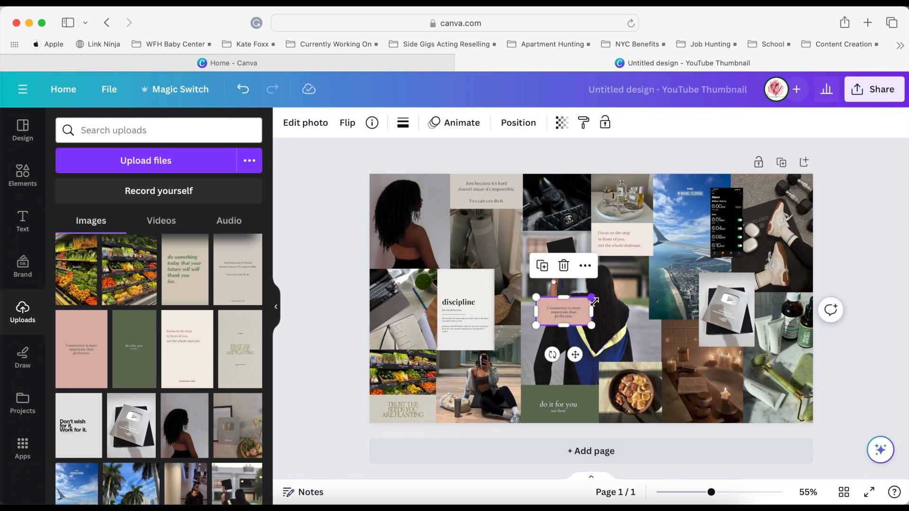
{"action": "left_click_drag", "start_coordinate": [575, 354], "coordinate": [797, 451]}
{"action": "left_click_drag", "start_coordinate": [759, 398], "coordinate": [743, 389]}
{"action": "left_click", "coordinate": [835, 369]}
Shift the skincare photo up above the pink quote and send it behind the neighbouring images.
{"action": "left_click_drag", "start_coordinate": [805, 350], "coordinate": [803, 335]}
{"action": "left_click", "coordinate": [796, 331]}
{"action": "left_click", "coordinate": [518, 124]}
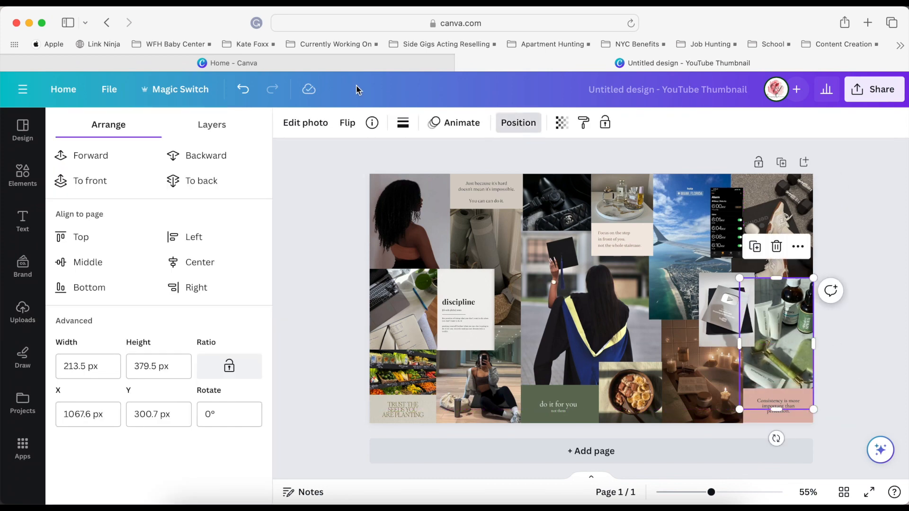
{"action": "left_click", "coordinate": [859, 369]}
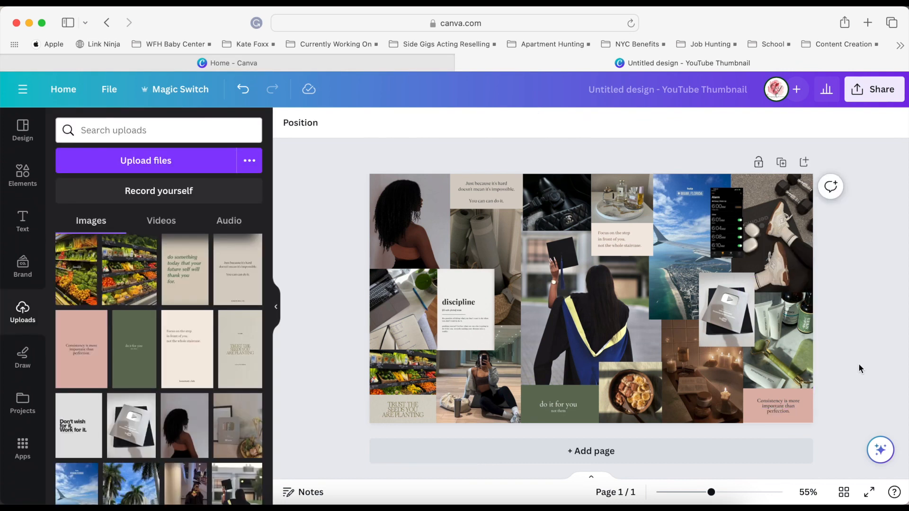
Scale down the plaque photo to meet the skincare photo's left edge and nudge it down slightly.
{"action": "left_click", "coordinate": [727, 306]}
{"action": "left_click_drag", "start_coordinate": [753, 273], "coordinate": [742, 287]}
{"action": "left_click", "coordinate": [885, 310]}
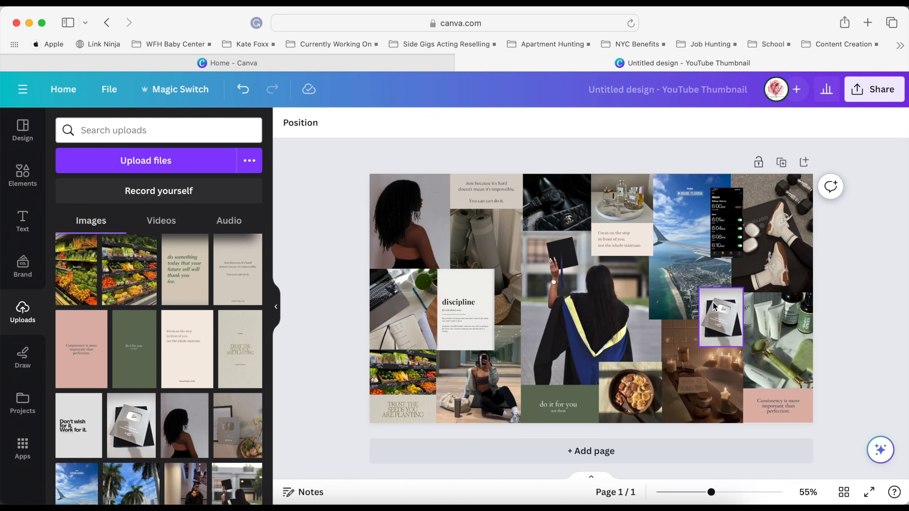
{"action": "left_click", "coordinate": [714, 305]}
Extend the workout shoes photo's left edge slightly over the airplane view photo.
{"action": "left_click", "coordinate": [781, 245]}
{"action": "left_click_drag", "start_coordinate": [732, 232], "coordinate": [728, 233]}
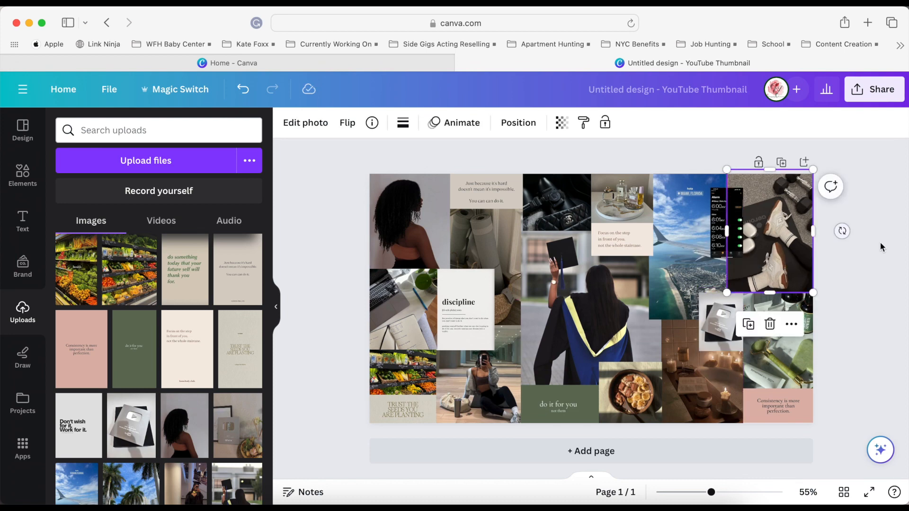
{"action": "left_click", "coordinate": [886, 263]}
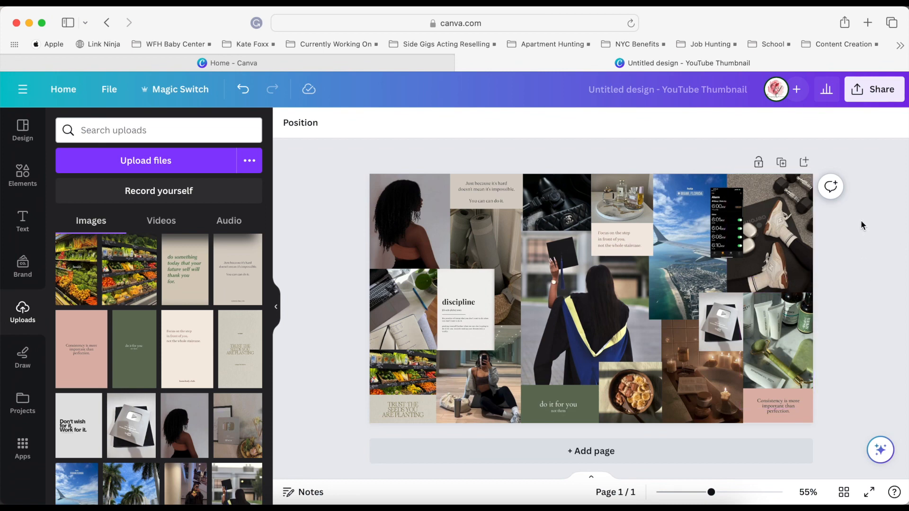
Scale down the airplane view photo to align with the perfume tray photo, and enlarge the candlelit bath photo to fill the gap.
{"action": "left_click", "coordinate": [685, 281]}
{"action": "mouse_move", "coordinate": [648, 318]}
{"action": "left_mouse_down"}
{"action": "mouse_move", "coordinate": [665, 305]}
{"action": "mouse_move", "coordinate": [656, 319]}
{"action": "left_mouse_up"}
{"action": "left_click", "coordinate": [635, 325]}
{"action": "left_click", "coordinate": [664, 327]}
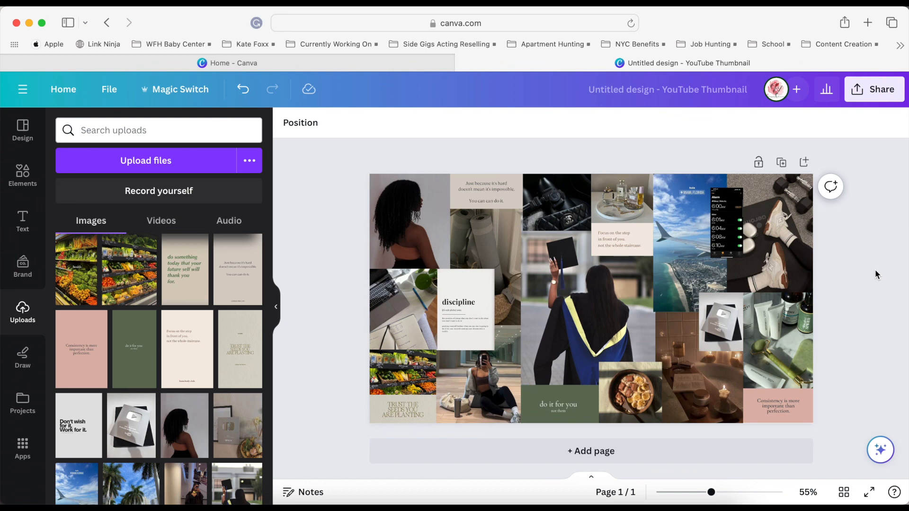
{"action": "left_click", "coordinate": [702, 430]}
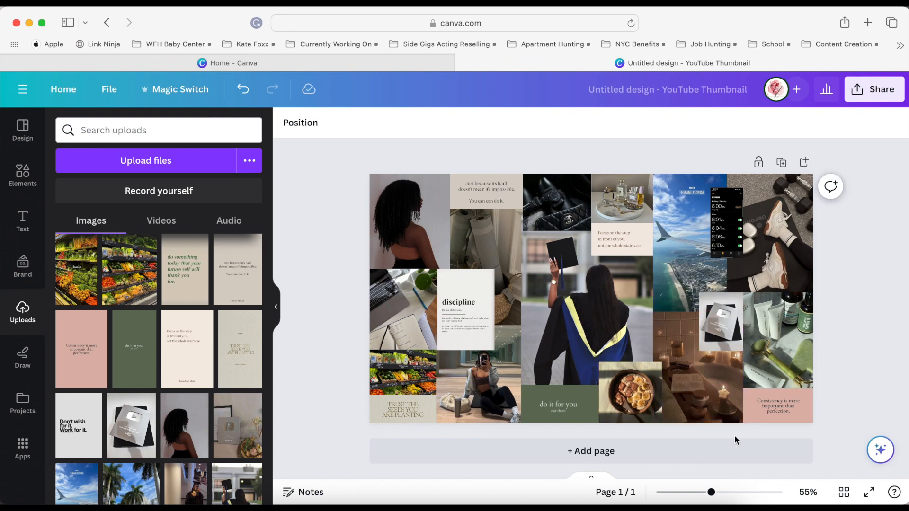
Move the plaque photo left and place the alarm screenshot beside it, where the shoes and skincare photos meet.
{"action": "left_click_drag", "start_coordinate": [714, 230], "coordinate": [641, 317]}
{"action": "left_click_drag", "start_coordinate": [720, 311], "coordinate": [697, 310]}
{"action": "left_click", "coordinate": [658, 287]}
{"action": "left_click_drag", "start_coordinate": [658, 287], "coordinate": [736, 278]}
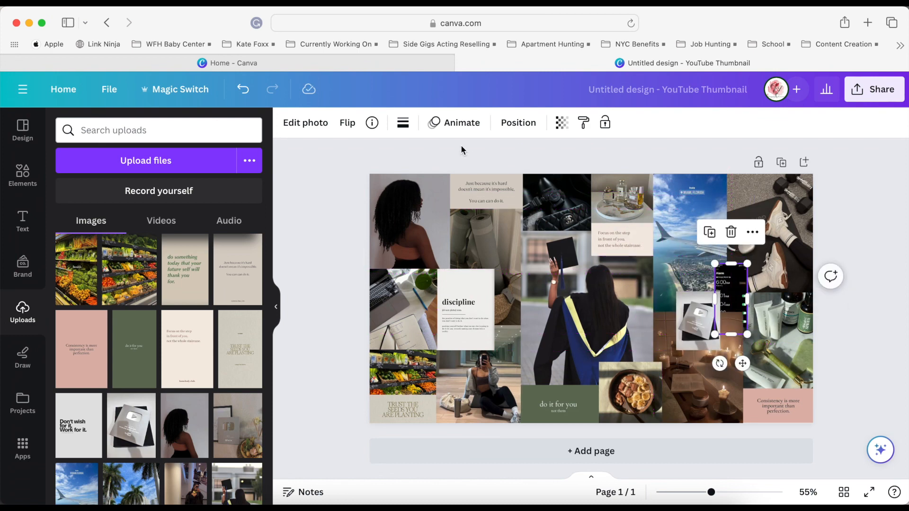
Bring the alarm screenshot forward and nudge it down, shifting the plaque photo farther left.
{"action": "left_click", "coordinate": [518, 122]}
{"action": "left_click", "coordinate": [111, 156]}
{"action": "left_click", "coordinate": [113, 156]}
{"action": "left_click_drag", "start_coordinate": [697, 321], "coordinate": [661, 309]}
{"action": "mouse_move", "coordinate": [731, 303]}
{"action": "left_mouse_down"}
{"action": "mouse_move", "coordinate": [734, 236]}
{"action": "mouse_move", "coordinate": [735, 319]}
{"action": "left_mouse_up"}
{"action": "left_click", "coordinate": [891, 302]}
Move the plaque photo beside the discipline image and enlarge it to match that image's height.
{"action": "left_click_drag", "start_coordinate": [662, 309], "coordinate": [518, 301]}
{"action": "left_click_drag", "start_coordinate": [538, 330], "coordinate": [555, 350]}
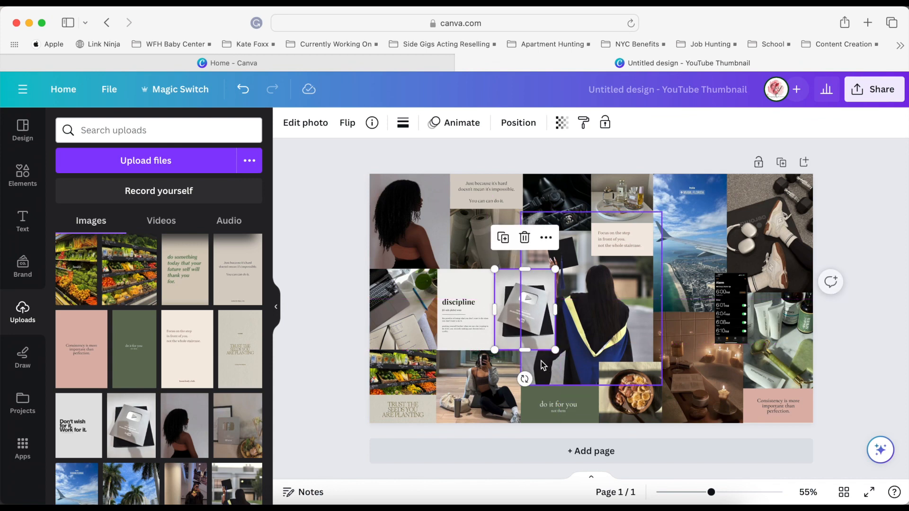
{"action": "left_click", "coordinate": [578, 373]}
{"action": "left_click", "coordinate": [860, 352]}
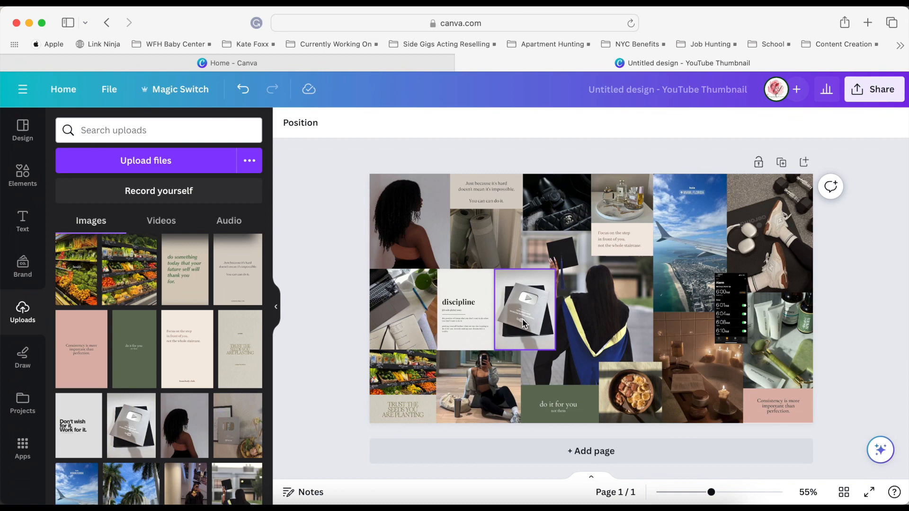
Replace the breakfast bowl photo with the resized plaque photo, placed at the bottom between the green quote strip and candlelit bath.
{"action": "left_click_drag", "start_coordinate": [525, 307], "coordinate": [627, 372]}
{"action": "left_click_drag", "start_coordinate": [659, 339], "coordinate": [651, 367]}
{"action": "left_click_drag", "start_coordinate": [705, 286], "coordinate": [644, 354]}
{"action": "key", "text": "Delete"}
{"action": "left_click_drag", "start_coordinate": [627, 300], "coordinate": [625, 417]}
{"action": "left_click", "coordinate": [894, 336]}
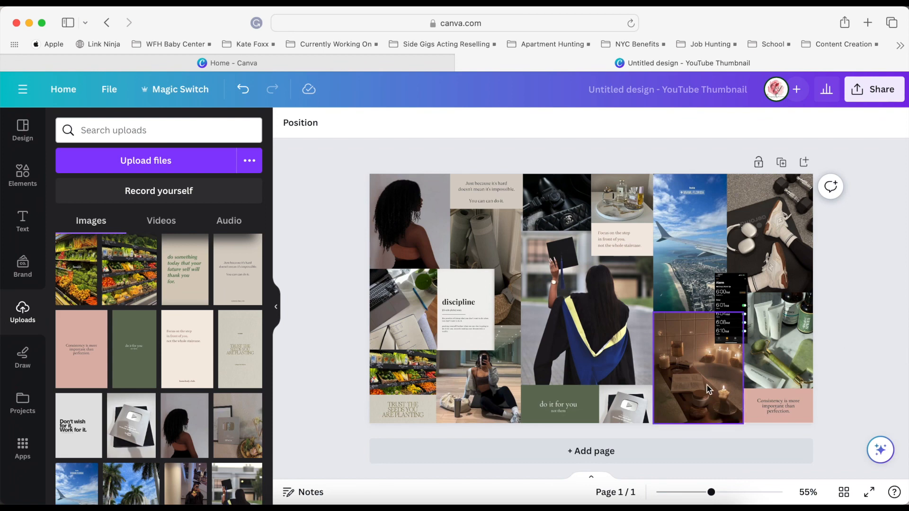
Adjust the plaque photo's overlap with the green "do it for you" strip and layer it in front of the strip.
{"action": "left_click", "coordinate": [610, 407]}
{"action": "left_click", "coordinate": [593, 405]}
{"action": "left_click_drag", "start_coordinate": [598, 405], "coordinate": [624, 418]}
{"action": "left_click", "coordinate": [626, 408]}
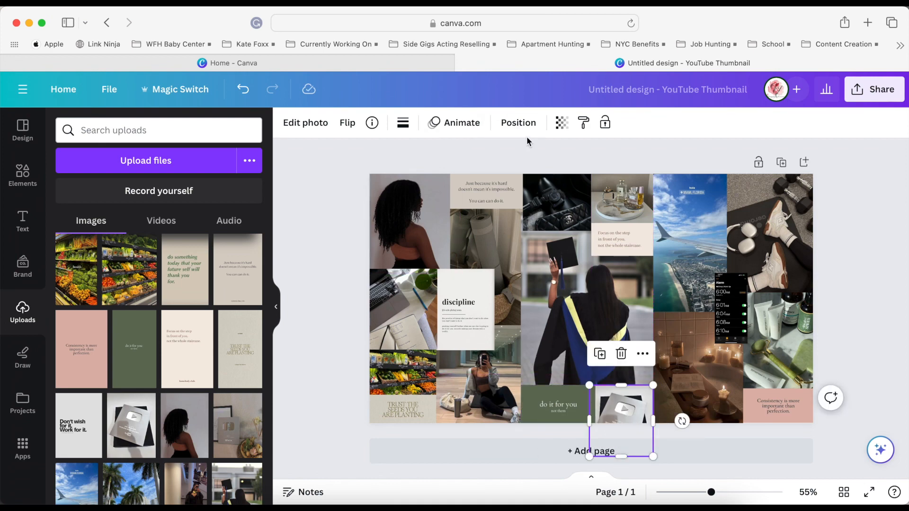
{"action": "left_click", "coordinate": [521, 125]}
{"action": "left_click", "coordinate": [858, 314]}
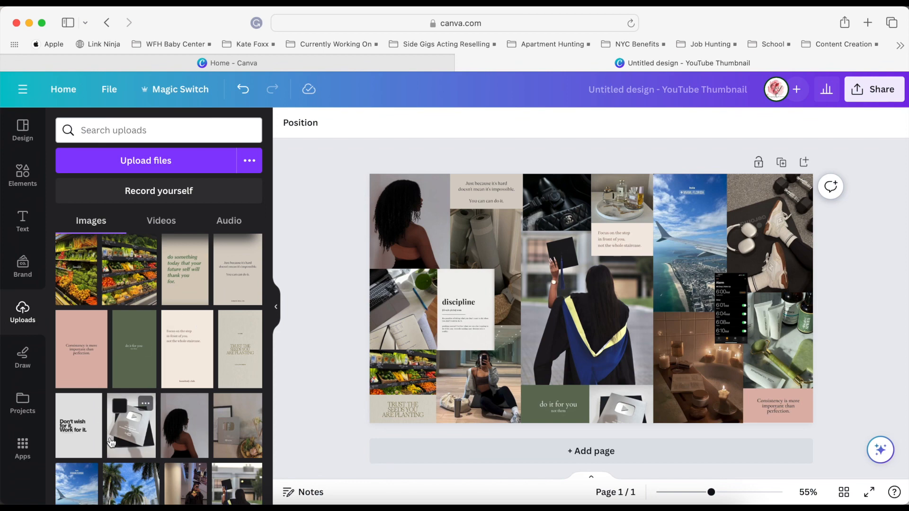
Add the "do something today that your future self will thank you for" quote image, crop its top and bottom, and place it over the lower Miami photo.
{"action": "left_click", "coordinate": [187, 278]}
{"action": "left_click_drag", "start_coordinate": [591, 211], "coordinate": [591, 252]}
{"action": "left_click_drag", "start_coordinate": [591, 386], "coordinate": [591, 346]}
{"action": "left_click_drag", "start_coordinate": [537, 251], "coordinate": [662, 311]}
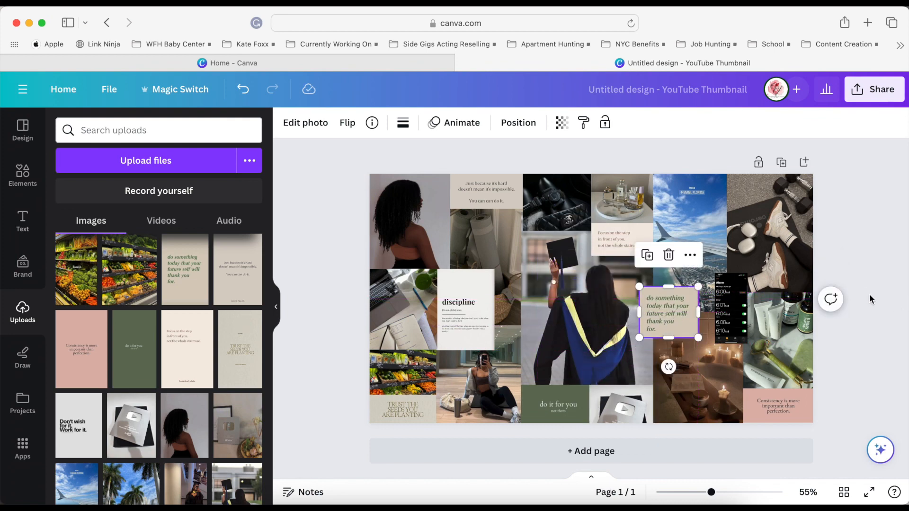
Move the "do something today" quote to where the Miami, workout, bath and skincare photos meet, and delete the alarm screenshot.
{"action": "left_click", "coordinate": [879, 320]}
{"action": "left_click_drag", "start_coordinate": [728, 316], "coordinate": [723, 231]}
{"action": "left_click_drag", "start_coordinate": [659, 319], "coordinate": [722, 310]}
{"action": "left_click", "coordinate": [875, 275]}
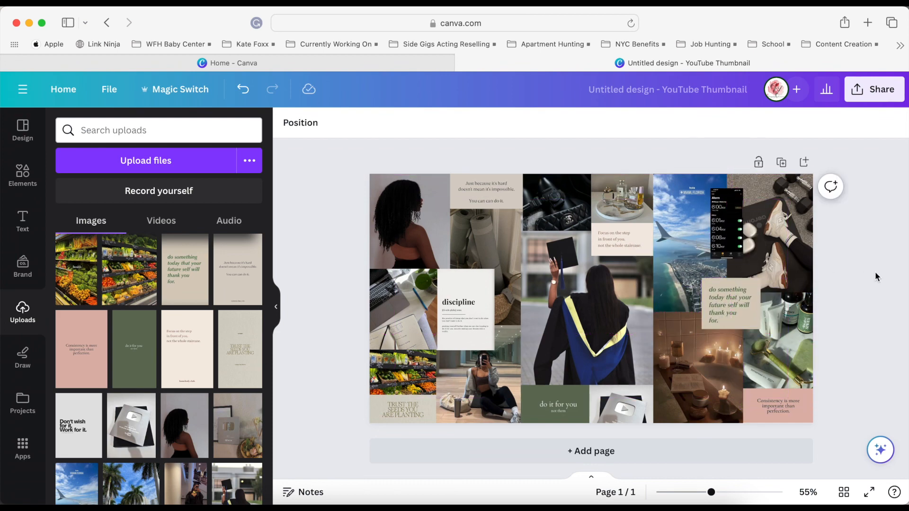
{"action": "left_click", "coordinate": [734, 238]}
{"action": "key", "text": "Delete"}
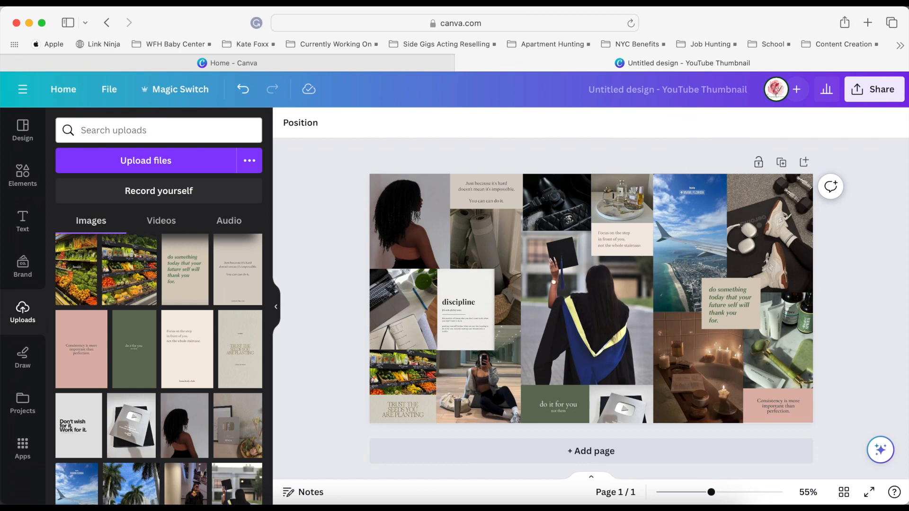
Scale down the laptop photo, butt the discipline image against its edge, and trim that image to the same height.
{"action": "left_click", "coordinate": [401, 307]}
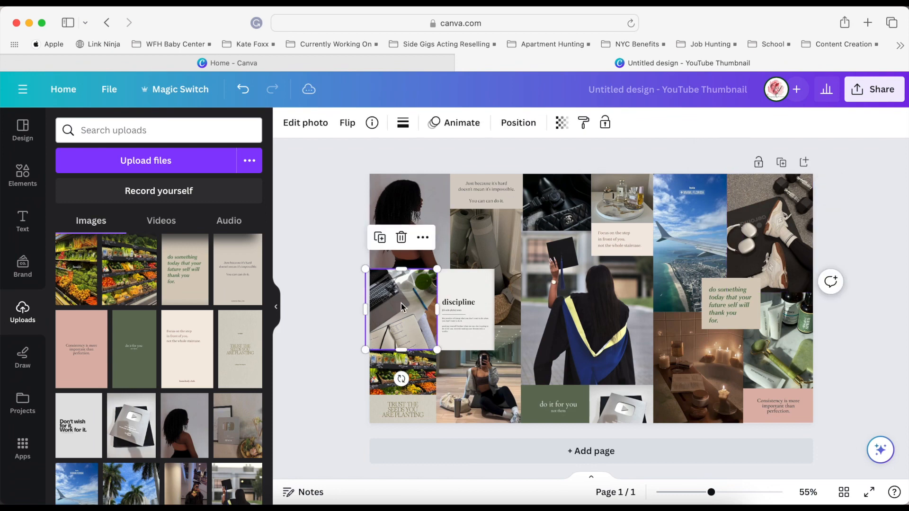
{"action": "left_click_drag", "start_coordinate": [402, 306], "coordinate": [404, 304]}
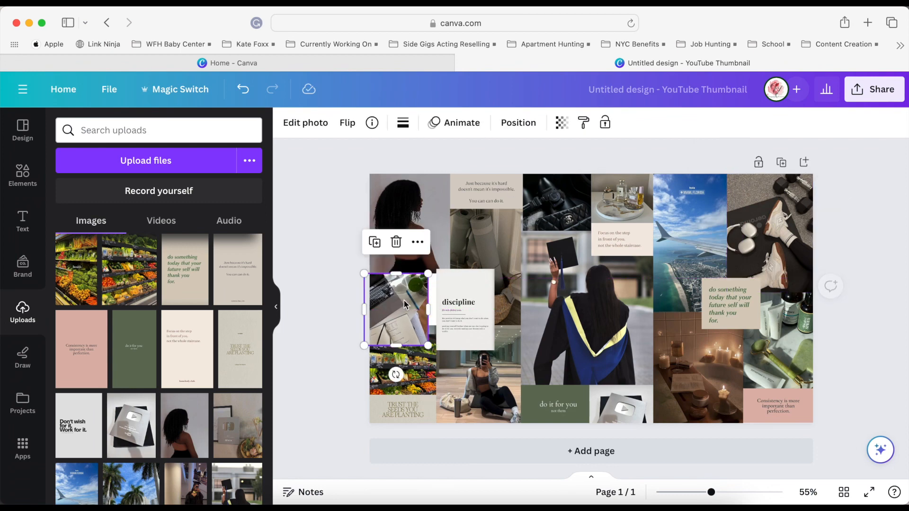
{"action": "left_click", "coordinate": [453, 316]}
{"action": "left_click_drag", "start_coordinate": [453, 317], "coordinate": [446, 319]}
{"action": "left_click_drag", "start_coordinate": [456, 277], "coordinate": [456, 281]}
{"action": "left_click_drag", "start_coordinate": [450, 316], "coordinate": [450, 312]}
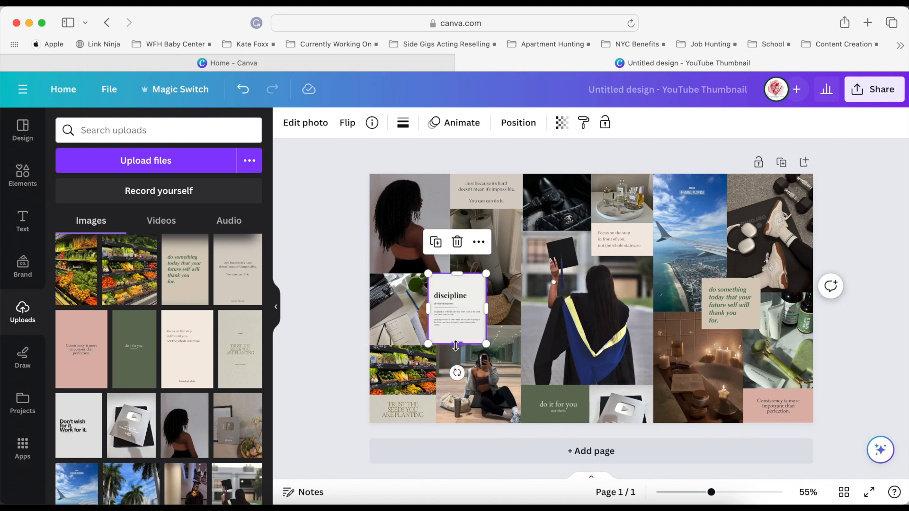
{"action": "left_click", "coordinate": [321, 318]}
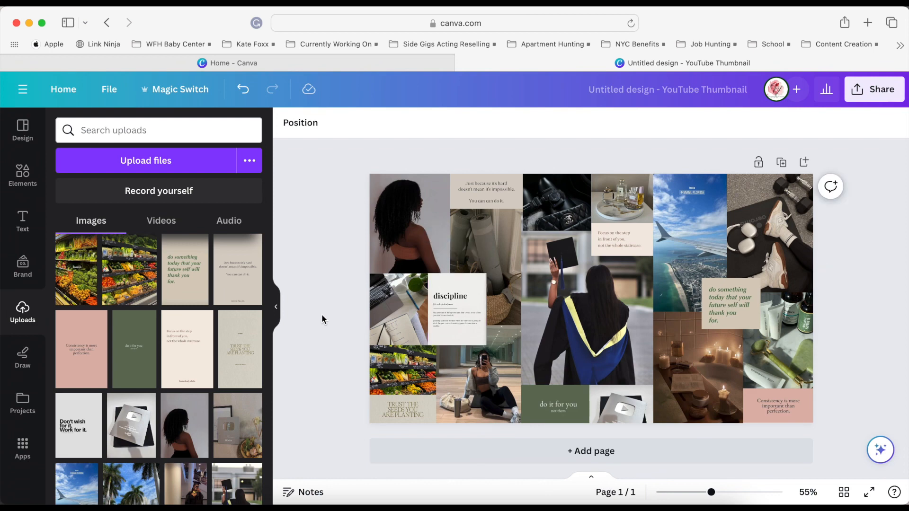
Try to shrink the laptop photo and discipline image together.
{"action": "left_click", "coordinate": [389, 312]}
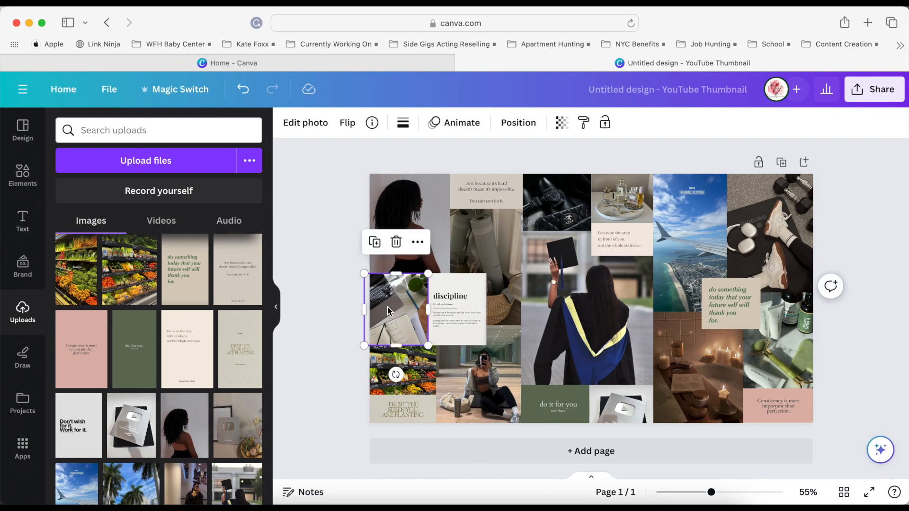
{"action": "left_click", "coordinate": [468, 322], "text": "shift"}
{"action": "left_click_drag", "start_coordinate": [486, 273], "coordinate": [459, 274]}
{"action": "left_click", "coordinate": [434, 219]}
{"action": "left_click", "coordinate": [321, 267]}
{"action": "left_click", "coordinate": [424, 238]}
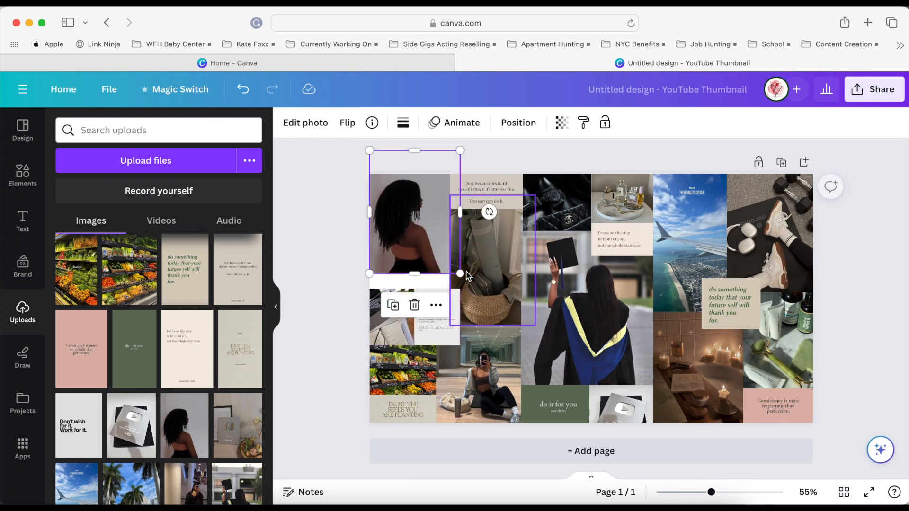
{"action": "left_click", "coordinate": [400, 323]}
{"action": "left_click", "coordinate": [433, 325], "text": "shift"}
{"action": "left_click_drag", "start_coordinate": [459, 288], "coordinate": [487, 274]}
Move the laptop photo and discipline image slightly up to overlap the photos above and reveal more of the groceries photo.
{"action": "left_click", "coordinate": [496, 367]}
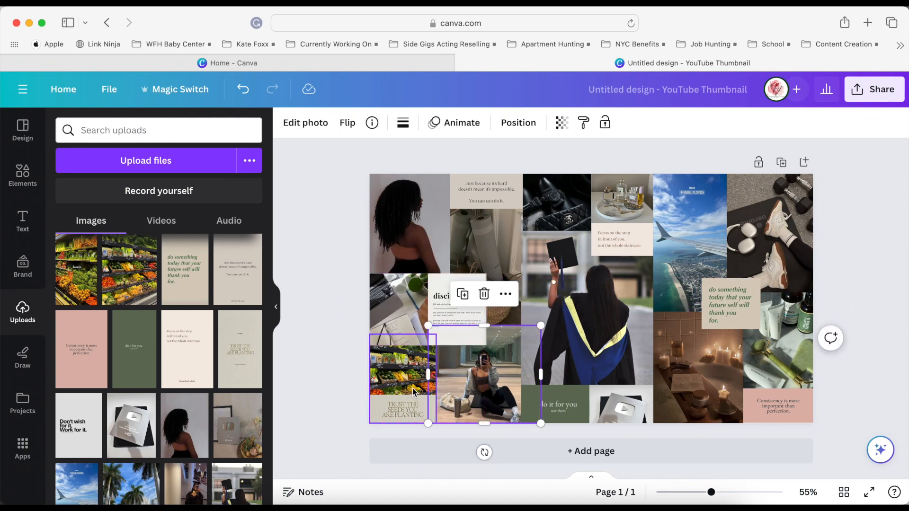
{"action": "left_click", "coordinate": [307, 319]}
{"action": "left_click_drag", "start_coordinate": [405, 318], "coordinate": [405, 312]}
{"action": "left_click_drag", "start_coordinate": [458, 324], "coordinate": [458, 317]}
{"action": "left_click", "coordinate": [316, 304]}
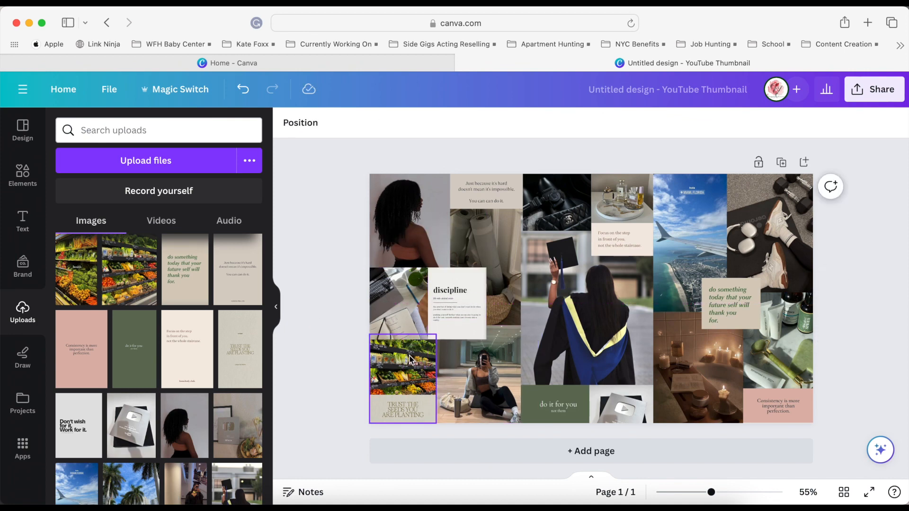
Find the brown leather wallet photo among the uploaded images and add it to the design.
{"action": "scroll", "coordinate": [225, 434], "scroll_direction": "down", "scroll_amount": 3}
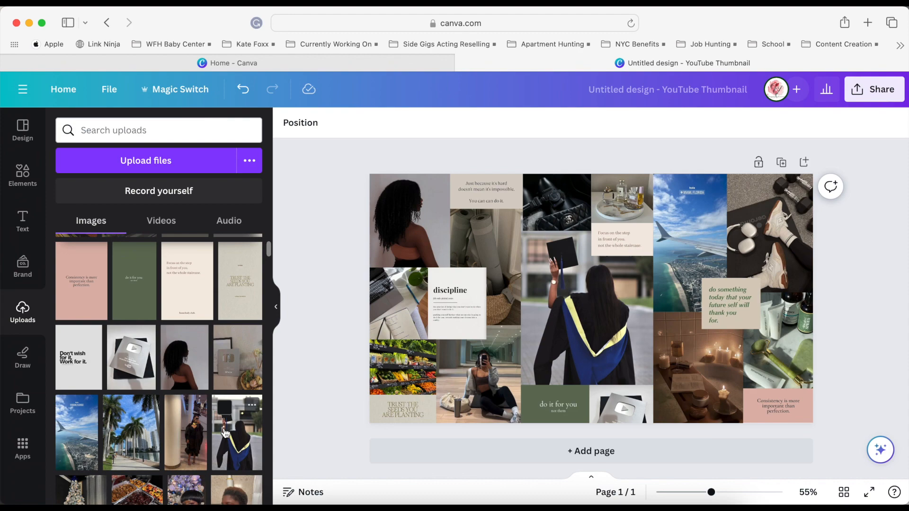
{"action": "scroll", "coordinate": [225, 433], "scroll_direction": "down", "scroll_amount": 15}
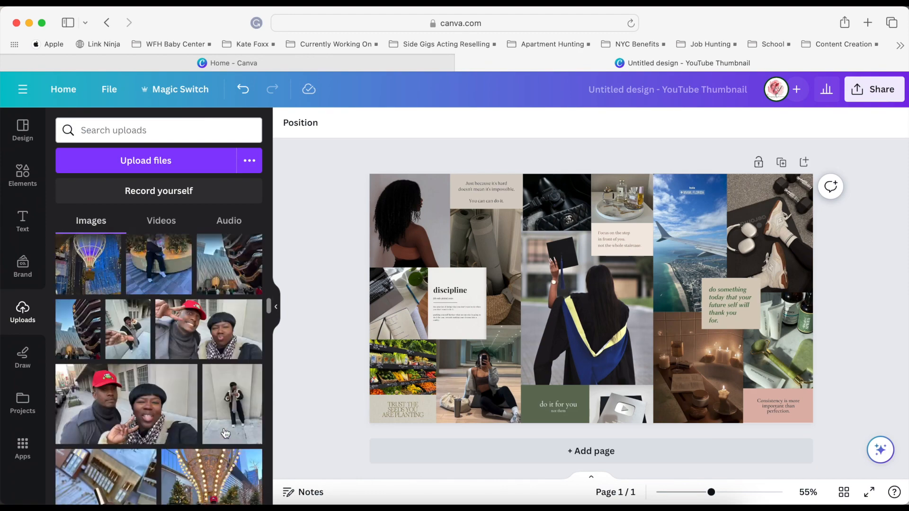
{"action": "scroll", "coordinate": [225, 434], "scroll_direction": "down", "scroll_amount": 20}
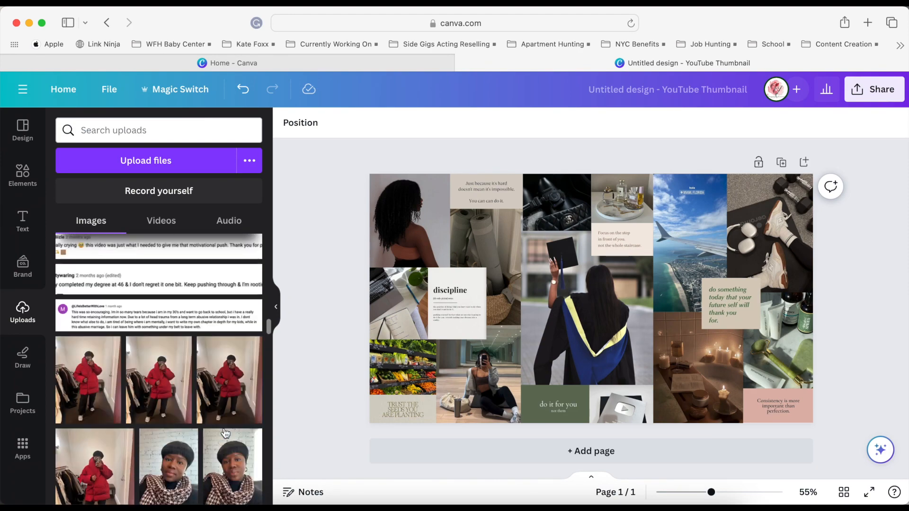
{"action": "scroll", "coordinate": [225, 433], "scroll_direction": "down", "scroll_amount": 20}
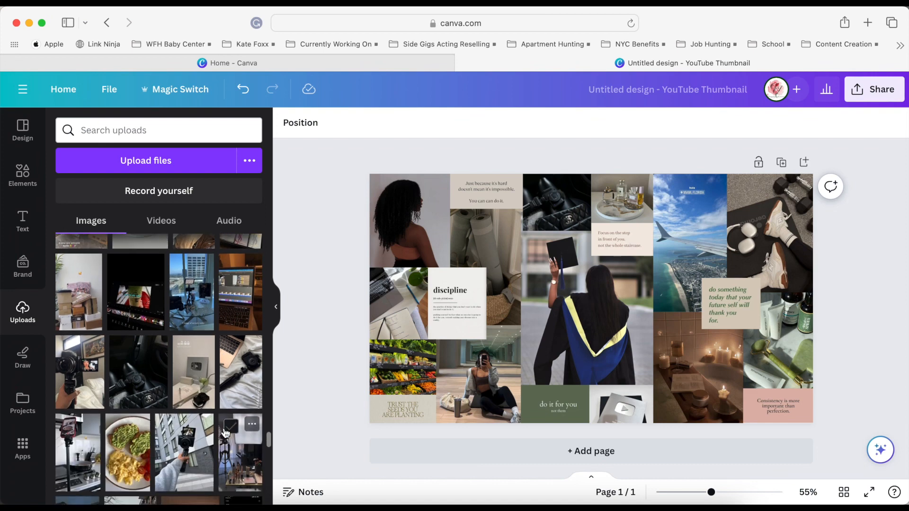
{"action": "scroll", "coordinate": [225, 433], "scroll_direction": "down", "scroll_amount": 5}
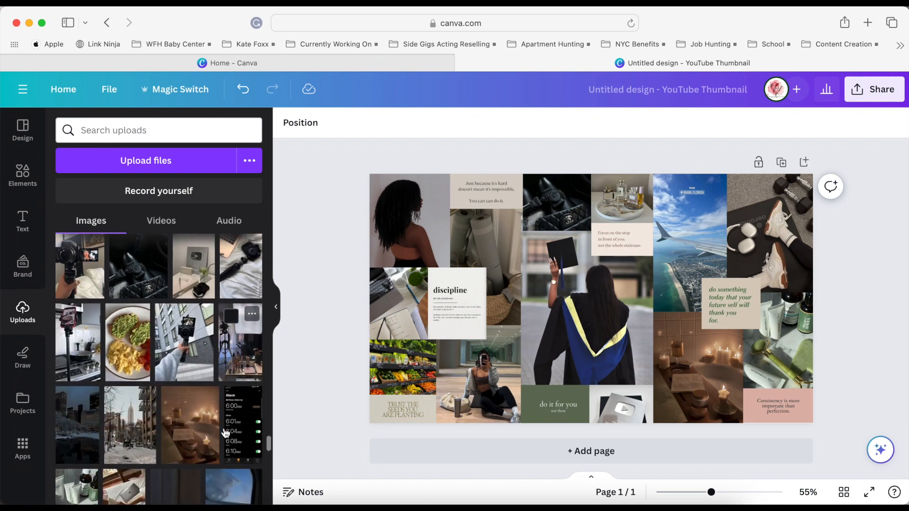
{"action": "scroll", "coordinate": [225, 434], "scroll_direction": "down", "scroll_amount": 10}
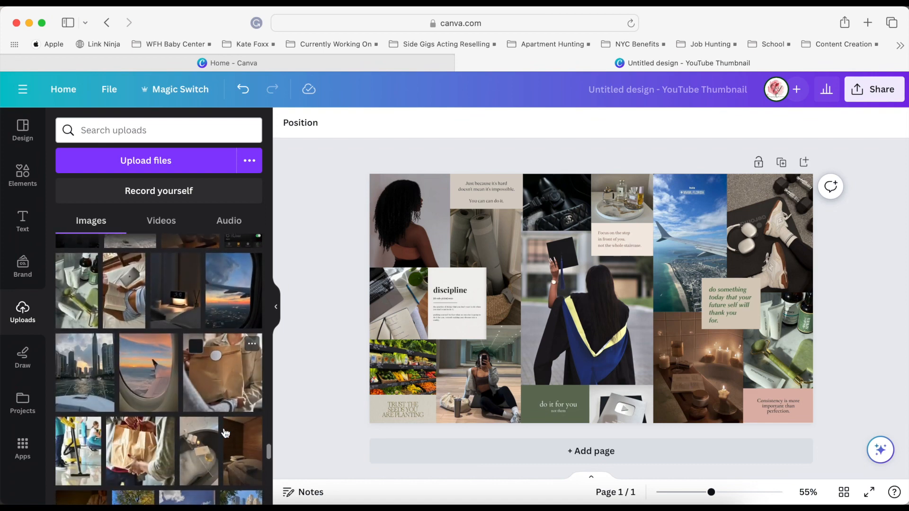
{"action": "scroll", "coordinate": [226, 433], "scroll_direction": "down", "scroll_amount": 10}
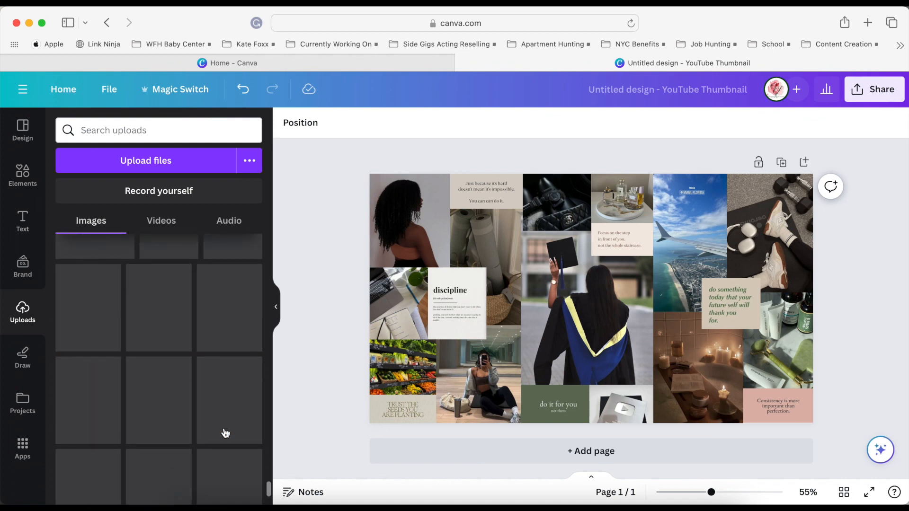
{"action": "scroll", "coordinate": [224, 432], "scroll_direction": "down", "scroll_amount": 10}
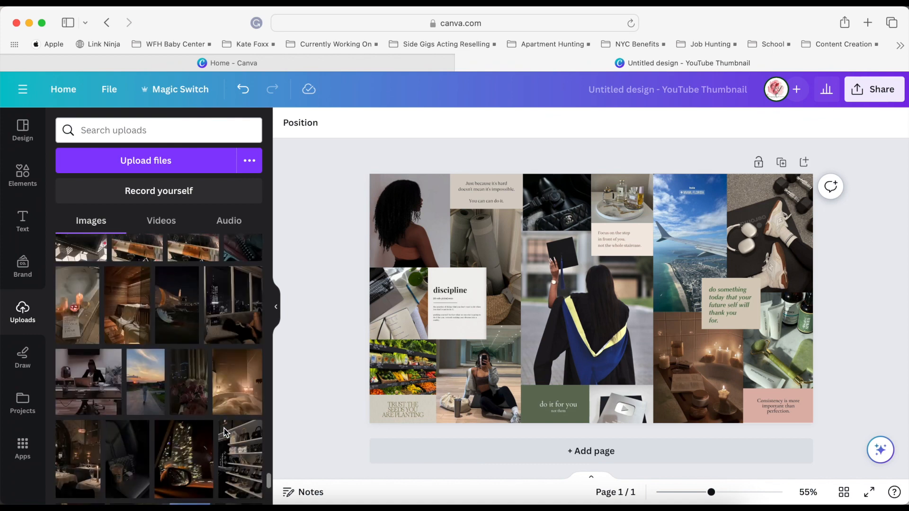
{"action": "scroll", "coordinate": [226, 434], "scroll_direction": "down", "scroll_amount": 5}
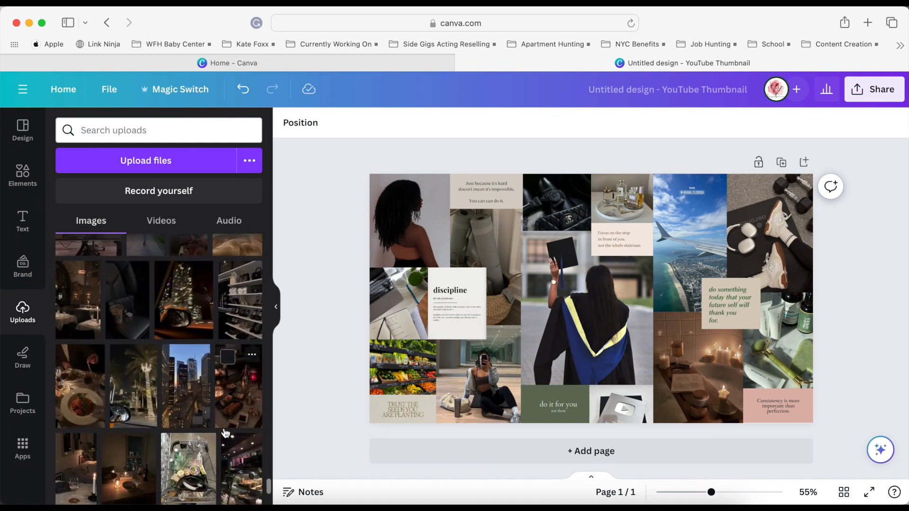
{"action": "scroll", "coordinate": [223, 427], "scroll_direction": "down", "scroll_amount": 5}
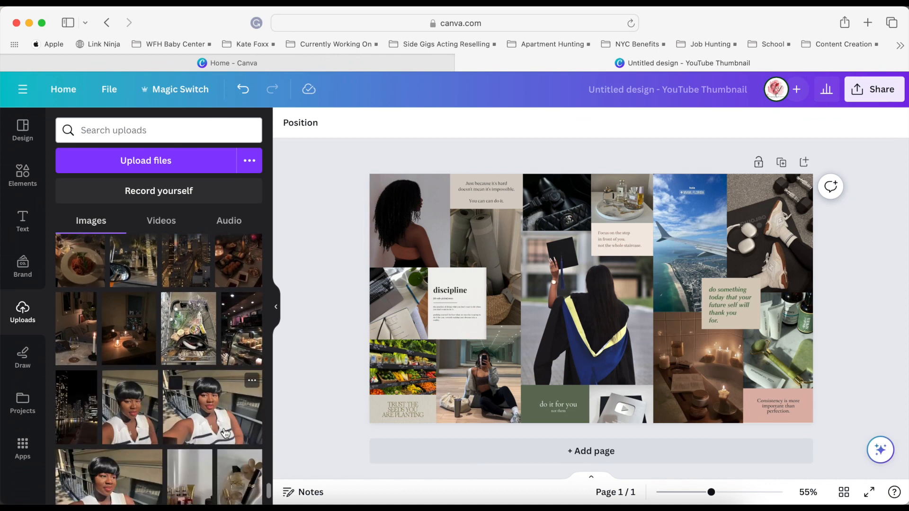
{"action": "scroll", "coordinate": [225, 430], "scroll_direction": "down", "scroll_amount": 10}
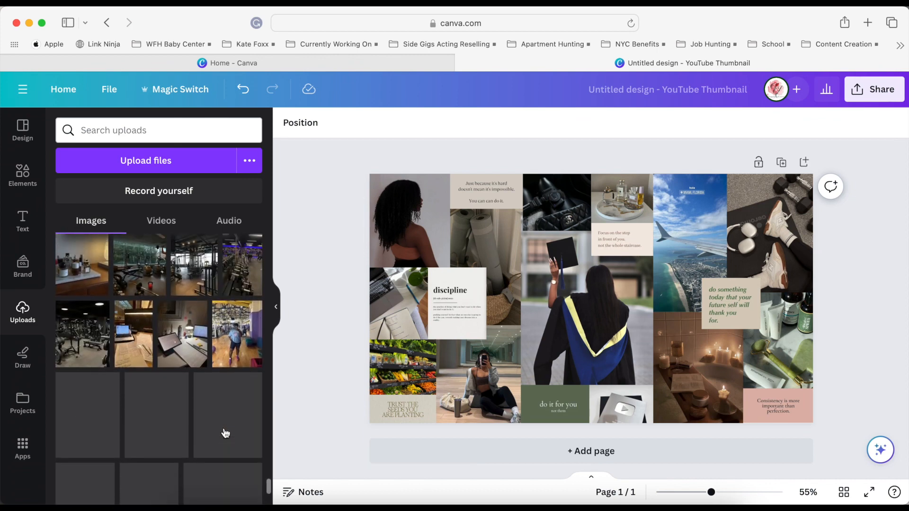
{"action": "scroll", "coordinate": [223, 428], "scroll_direction": "down", "scroll_amount": 5}
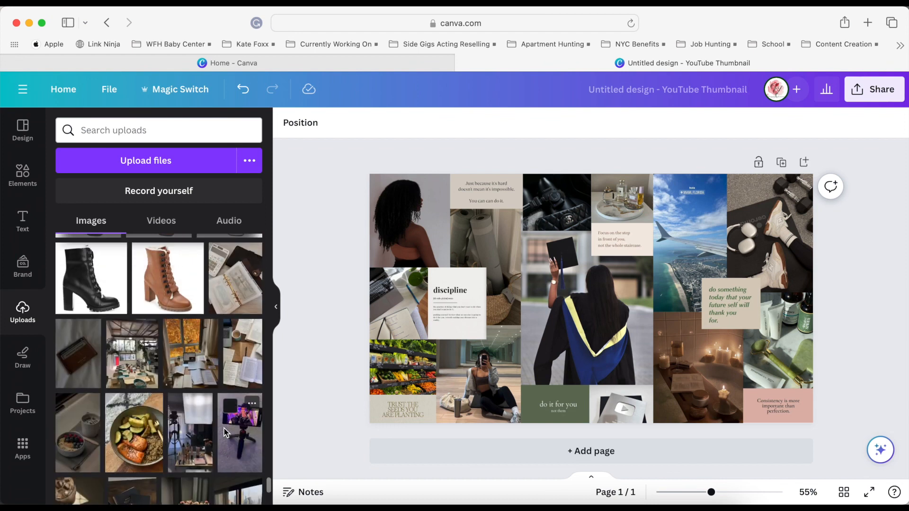
{"action": "left_click", "coordinate": [89, 350]}
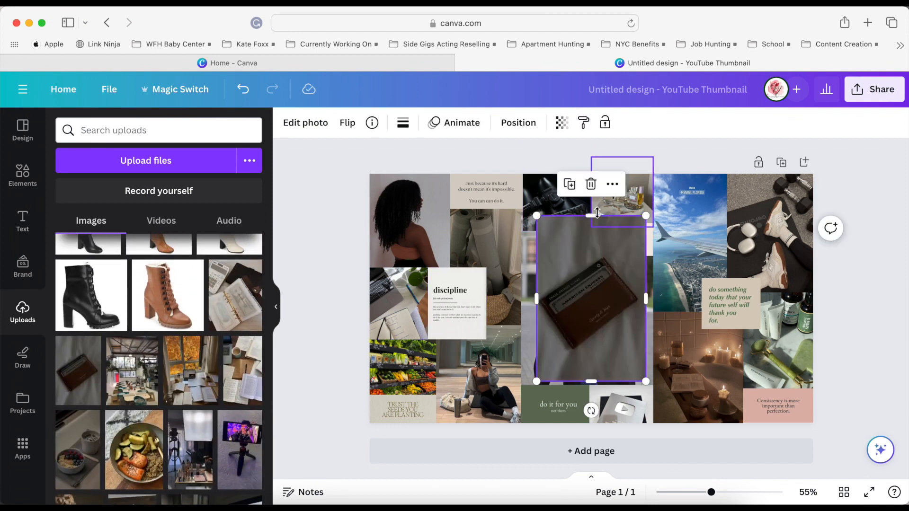
Crop the wallet photo's top and bottom, shrink it, and place it directly beside the discipline image.
{"action": "left_click_drag", "start_coordinate": [591, 216], "coordinate": [591, 242]}
{"action": "left_click_drag", "start_coordinate": [590, 380], "coordinate": [590, 362]}
{"action": "left_click_drag", "start_coordinate": [645, 243], "coordinate": [598, 284]}
{"action": "left_click_drag", "start_coordinate": [576, 323], "coordinate": [523, 303]}
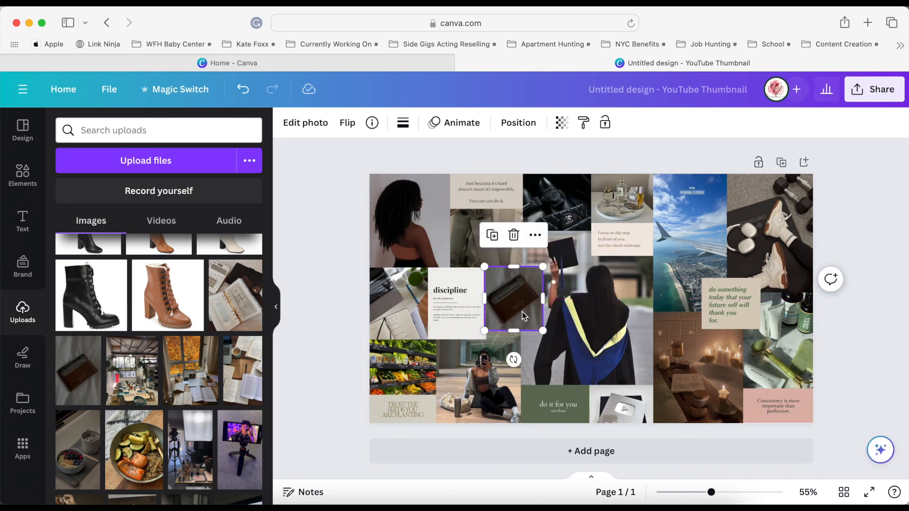
Shift the laptop photo and discipline image slightly left to make more room for the wallet photo.
{"action": "left_click", "coordinate": [390, 307]}
{"action": "right_click", "coordinate": [390, 310]}
{"action": "left_click", "coordinate": [390, 308]}
{"action": "left_click_drag", "start_coordinate": [390, 308], "coordinate": [449, 310]}
{"action": "left_click", "coordinate": [410, 307]}
Reposition and crop the wallet photo to fill the space between the discipline image and graduation photo at the discipline image's height.
{"action": "left_click", "coordinate": [514, 306]}
{"action": "left_click_drag", "start_coordinate": [516, 310], "coordinate": [509, 308]}
{"action": "left_click_drag", "start_coordinate": [509, 268], "coordinate": [508, 260]}
{"action": "left_click_drag", "start_coordinate": [506, 339], "coordinate": [507, 316]}
{"action": "left_click_drag", "start_coordinate": [507, 267], "coordinate": [512, 267]}
{"action": "mouse_move", "coordinate": [534, 304]}
{"action": "left_mouse_down"}
{"action": "mouse_move", "coordinate": [520, 306]}
{"action": "mouse_move", "coordinate": [535, 306]}
{"action": "left_mouse_up"}
{"action": "left_click_drag", "start_coordinate": [477, 304], "coordinate": [497, 308]}
{"action": "left_click", "coordinate": [490, 250]}
{"action": "left_click", "coordinate": [906, 354]}
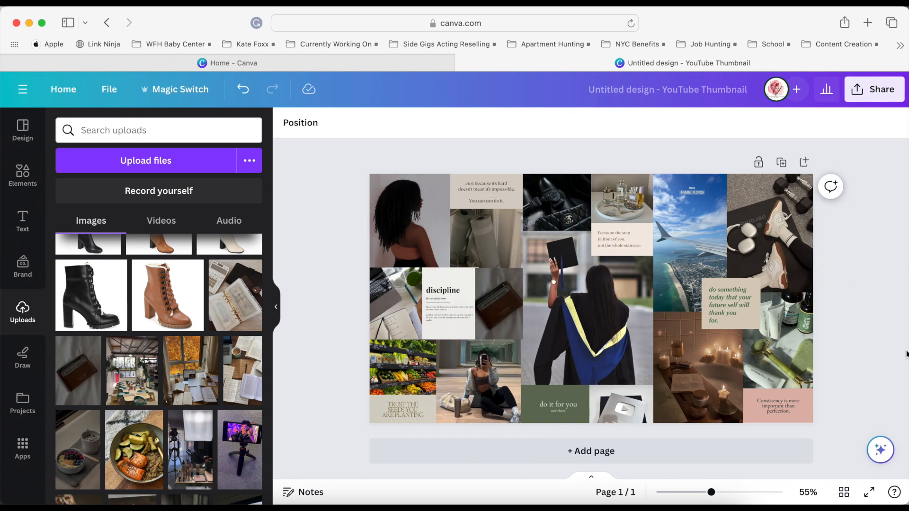
Fine-tune the wallet photo's edges to meet the graduation photo and line up with the top of the discipline image.
{"action": "left_click", "coordinate": [497, 303]}
{"action": "left_click", "coordinate": [835, 334]}
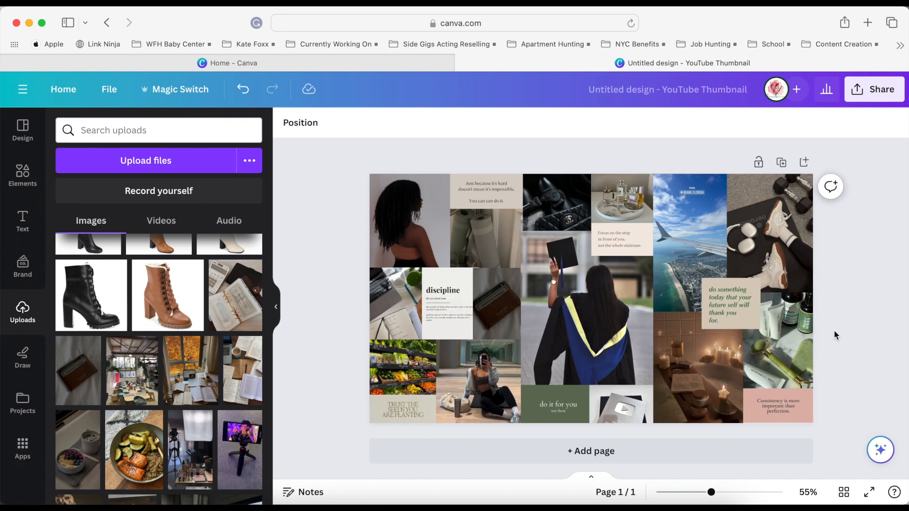
{"action": "left_click", "coordinate": [499, 306]}
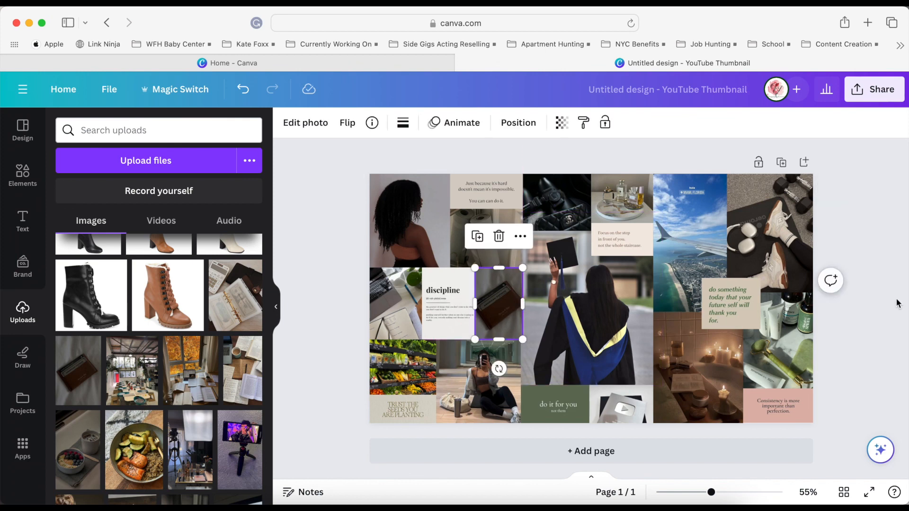
{"action": "left_click_drag", "start_coordinate": [522, 303], "coordinate": [520, 304]}
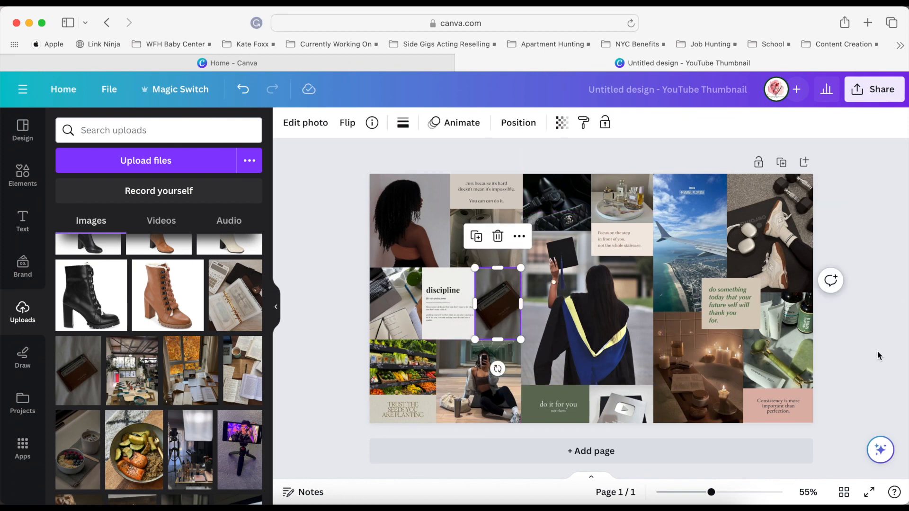
{"action": "left_click", "coordinate": [876, 355]}
{"action": "left_click", "coordinate": [493, 308]}
{"action": "left_click_drag", "start_coordinate": [496, 266], "coordinate": [497, 265]}
{"action": "left_click", "coordinate": [302, 283]}
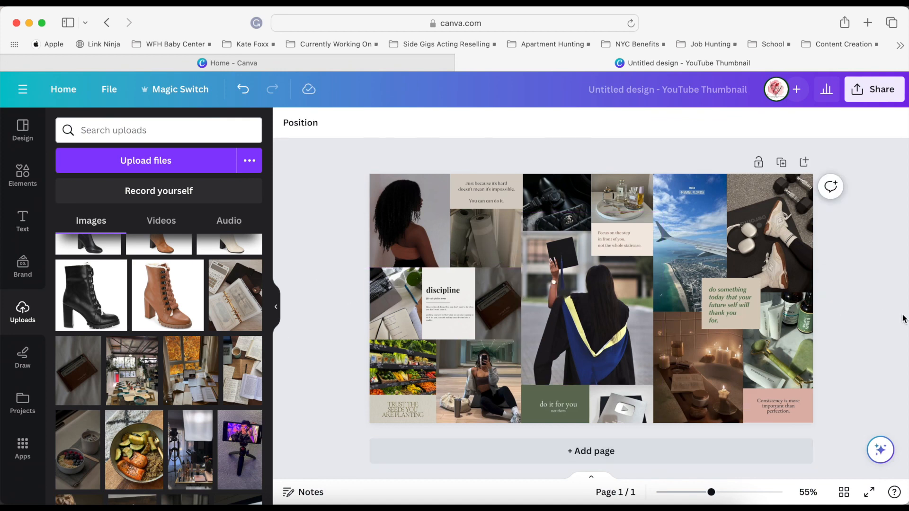
Download the collage as a PNG at size 1 (1,280 × 720 px) and view Untitled design.png full screen in Preview.
{"action": "left_click", "coordinate": [883, 89]}
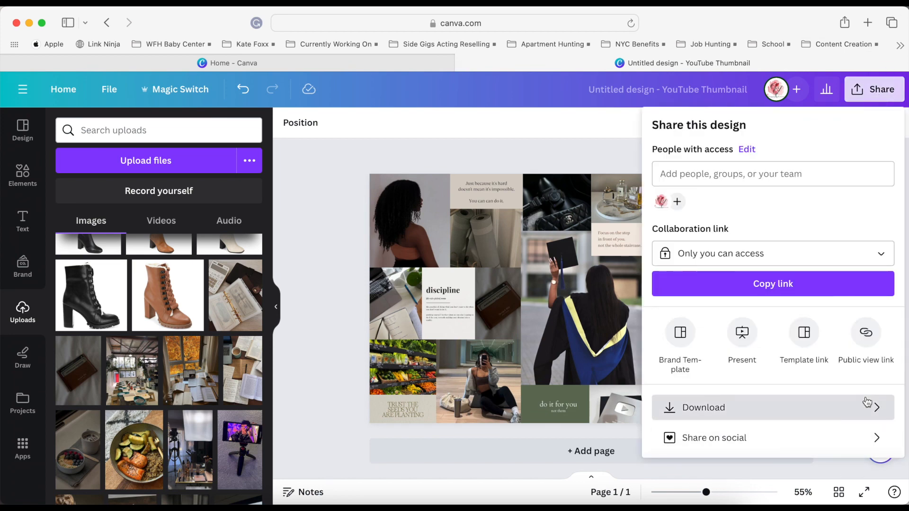
{"action": "left_click", "coordinate": [857, 410]}
{"action": "left_click", "coordinate": [767, 178]}
{"action": "left_click", "coordinate": [748, 253]}
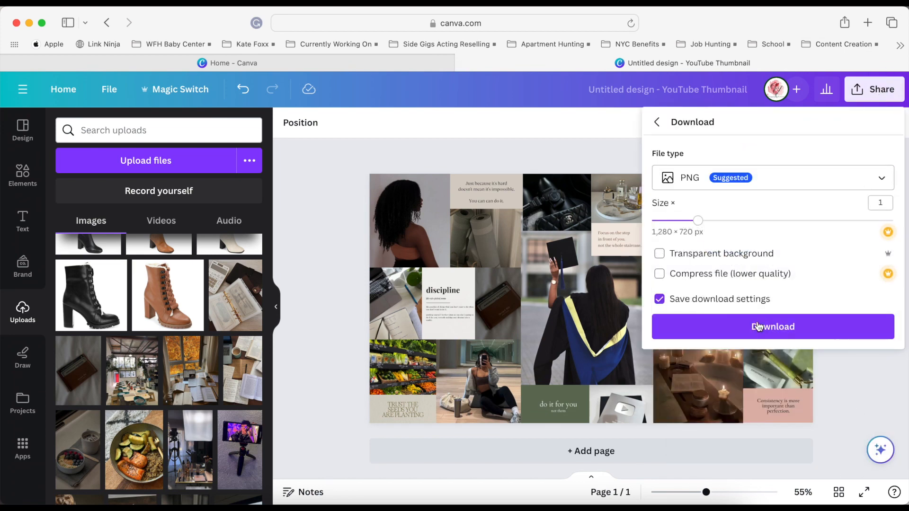
{"action": "left_click", "coordinate": [776, 326]}
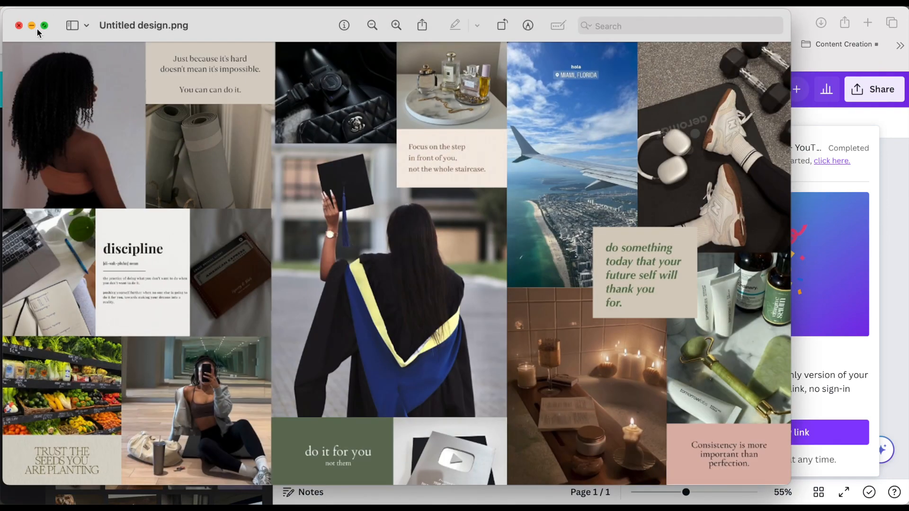
{"action": "left_click", "coordinate": [45, 25]}
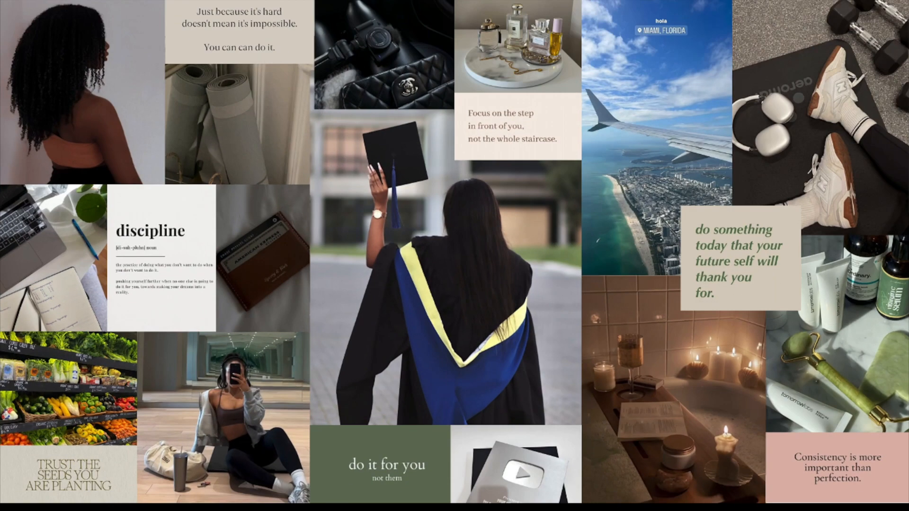